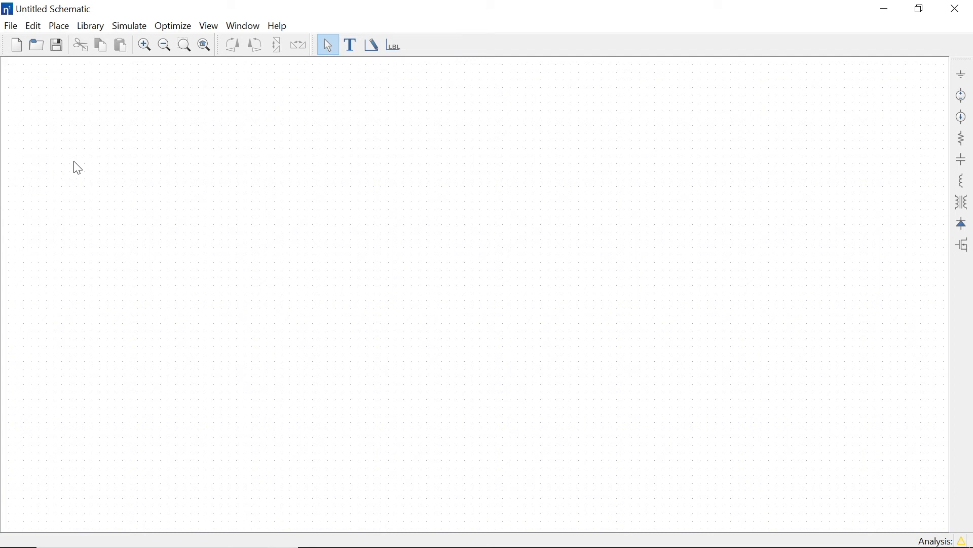
# Start a new converter with the wizard and set the input voltage range to 90 V minimum and 350 V maximum
pyautogui.click(9, 27)
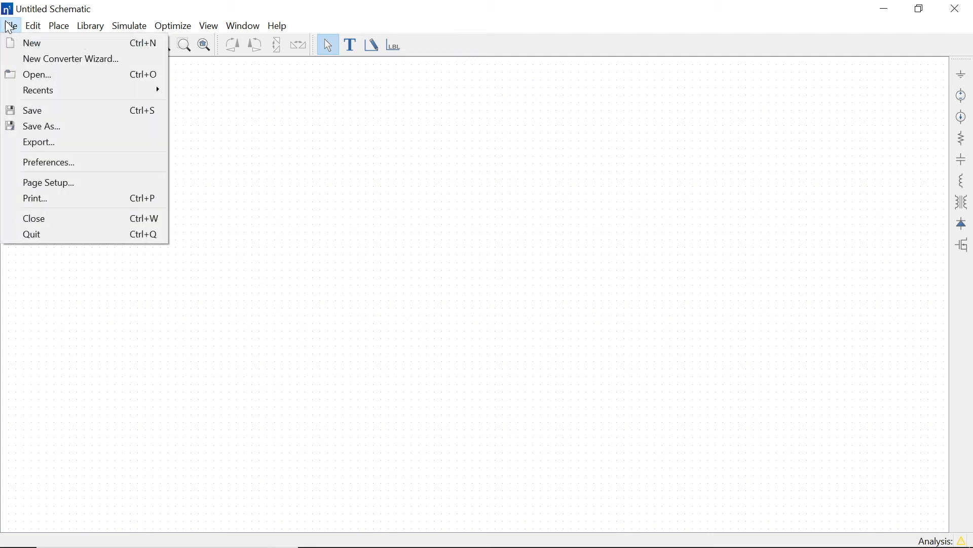
pyautogui.click(32, 60)
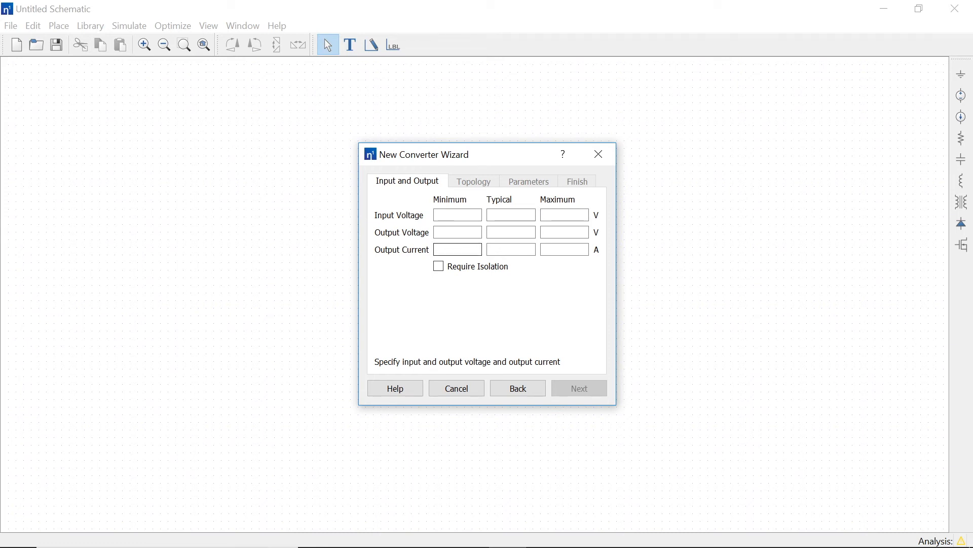
pyautogui.click(439, 215)
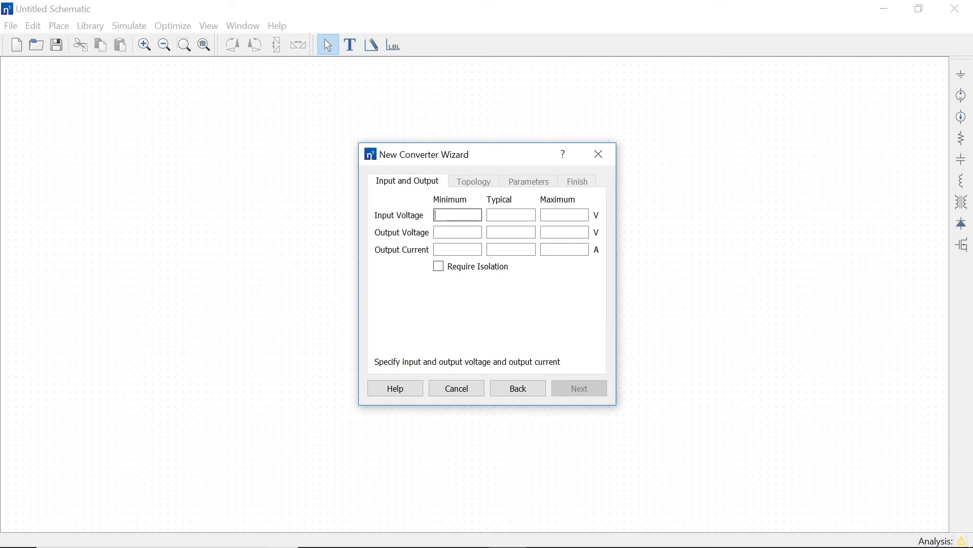
pyautogui.write('90')
pyautogui.press('Tab')
pyautogui.press('Tab')
pyautogui.write('350')
# Specify a typical output voltage of 12 V and an output current from 0 to 3 A, and require isolation
pyautogui.press('Tab')
pyautogui.press('Tab')
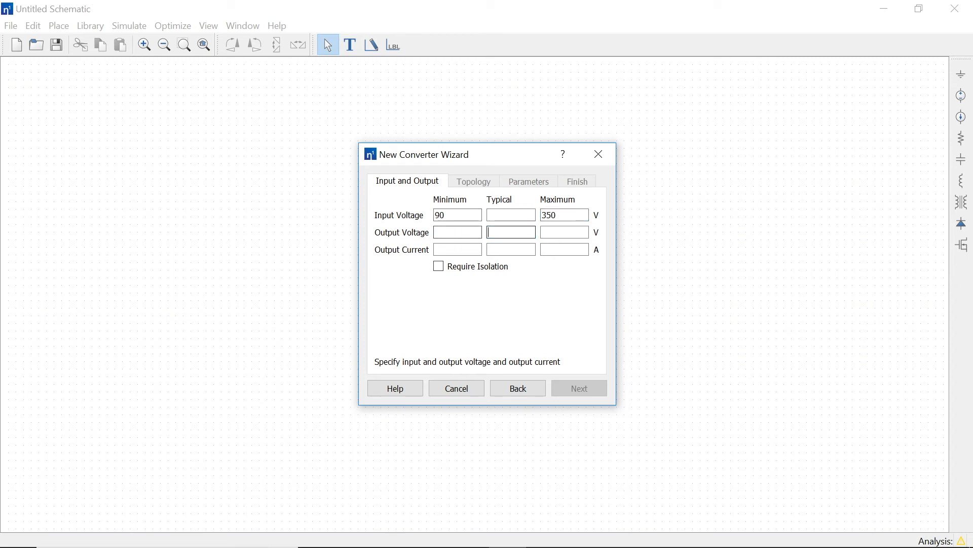
pyautogui.write('12')
pyautogui.press('Tab')
pyautogui.press('Tab')
pyautogui.write('0')
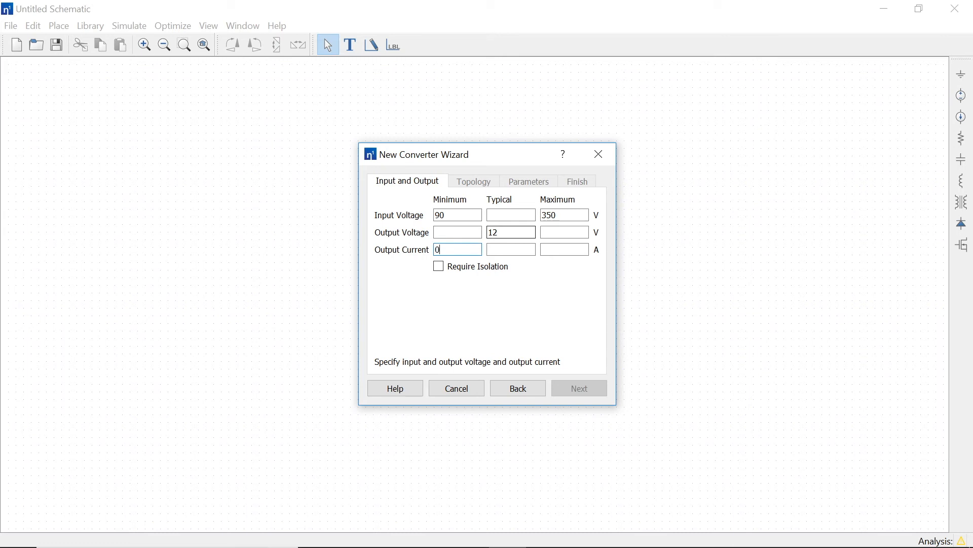
pyautogui.press('Tab')
pyautogui.press('Tab')
pyautogui.write('3')
pyautogui.click(439, 267)
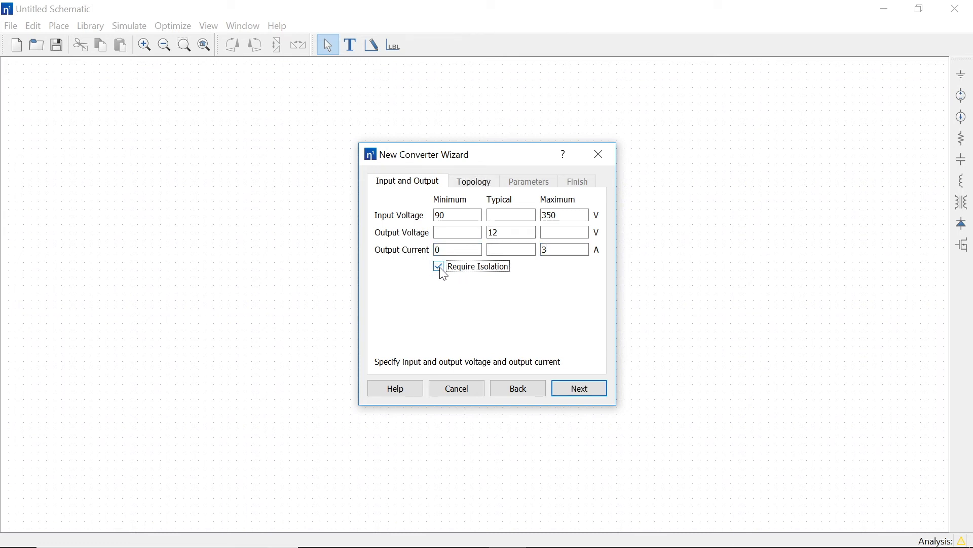
pyautogui.click(581, 392)
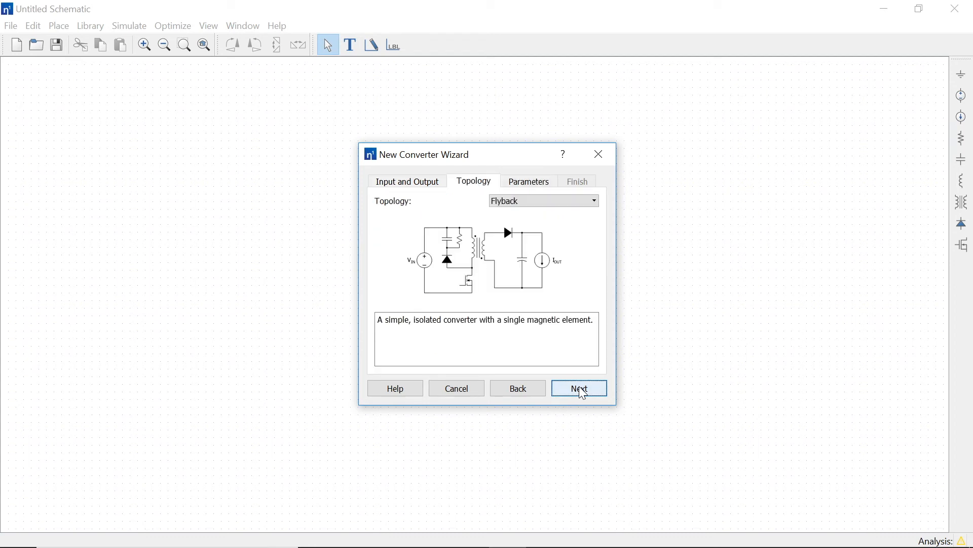
# Choose the Flyback topology with a 100 kHz switching frequency, finish the wizard and maximize the generated schematic
pyautogui.click(539, 205)
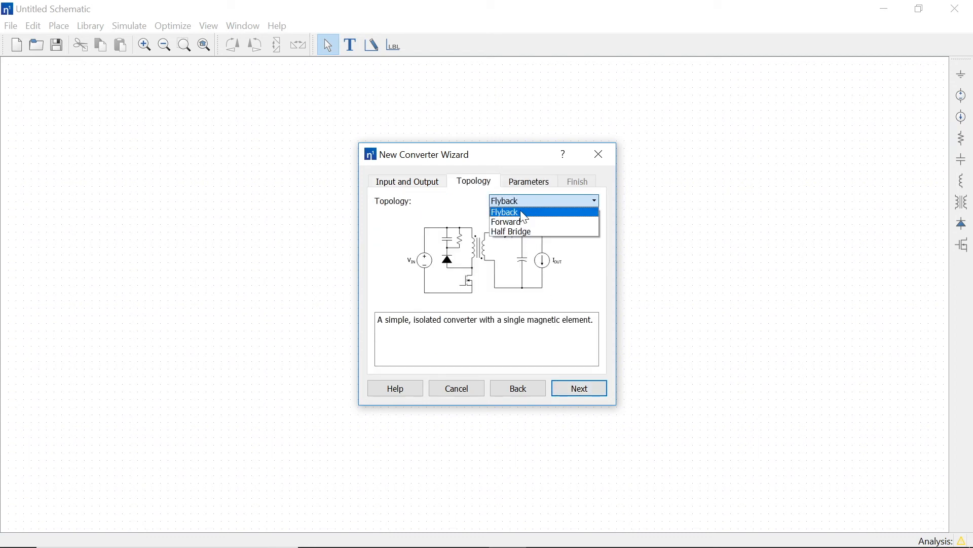
pyautogui.click(529, 212)
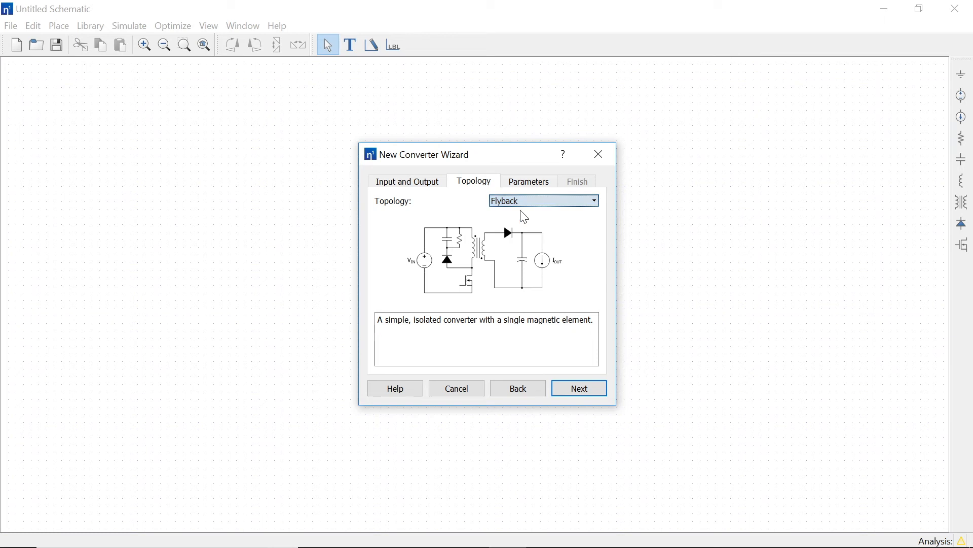
pyautogui.click(581, 389)
pyautogui.click(572, 215)
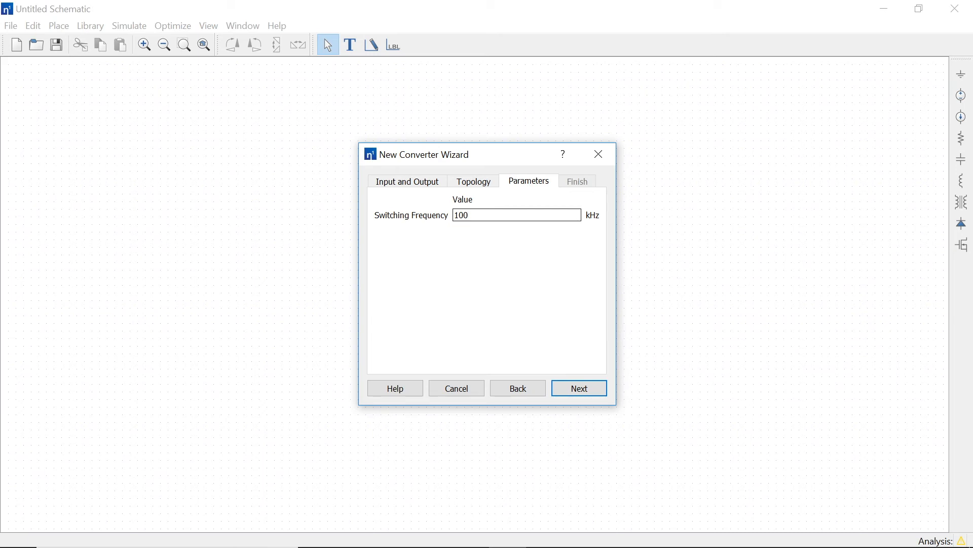
pyautogui.click(573, 393)
pyautogui.click(577, 392)
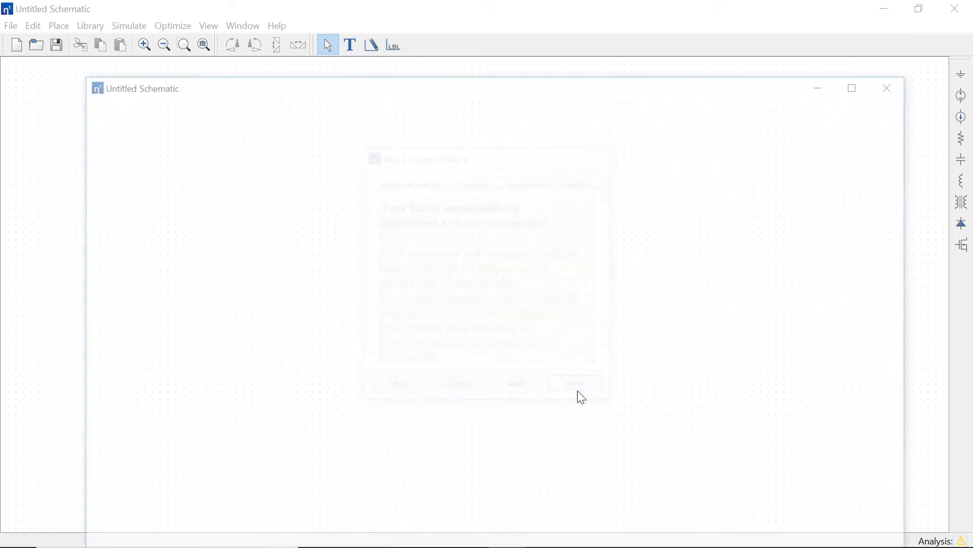
pyautogui.click(859, 84)
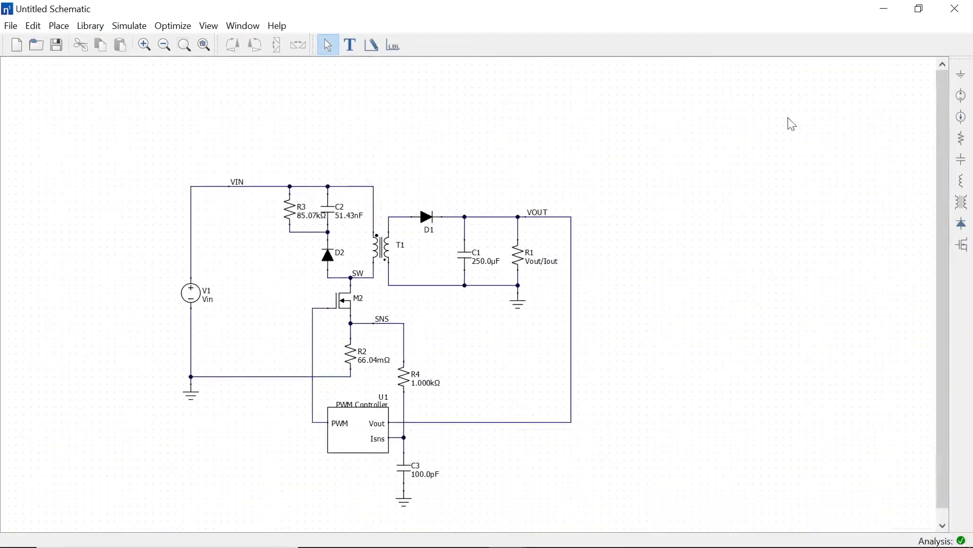
# Check the parameters of flyback transformer T1 and realize it as a custom magnetic
pyautogui.doubleClick(377, 248)
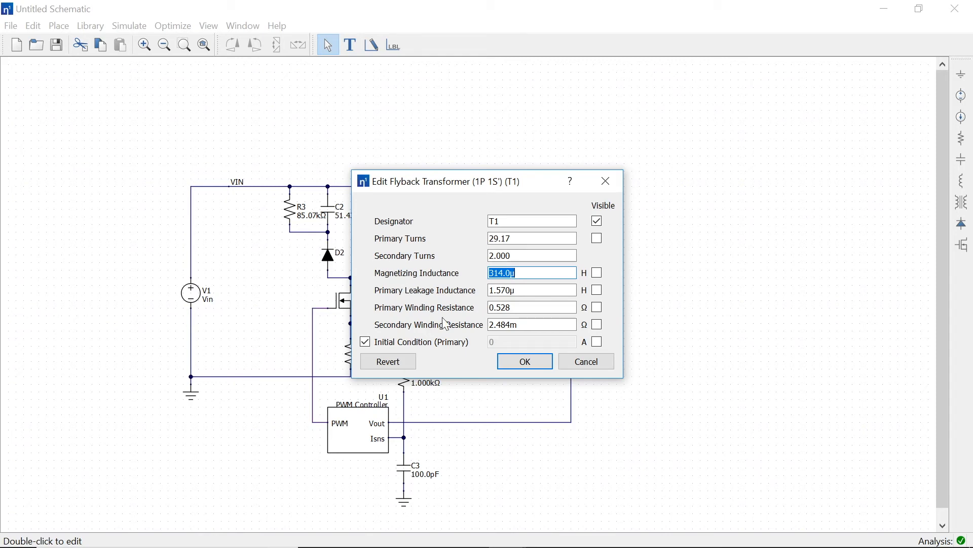
pyautogui.click(504, 364)
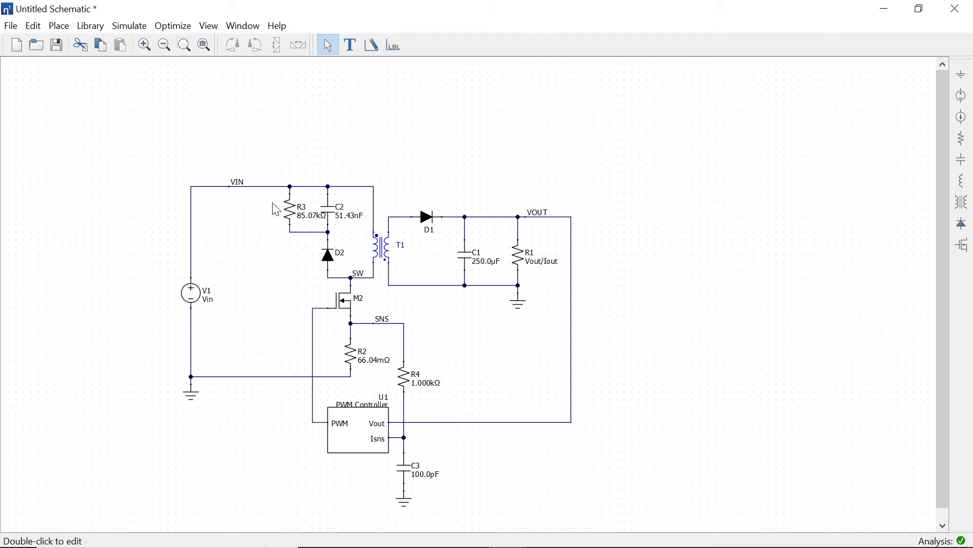
pyautogui.click(90, 25)
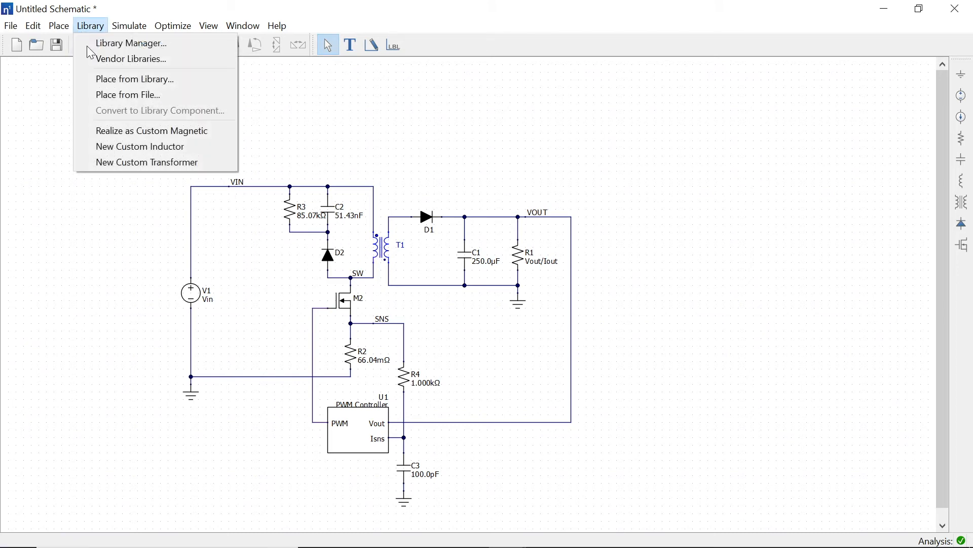
pyautogui.click(110, 129)
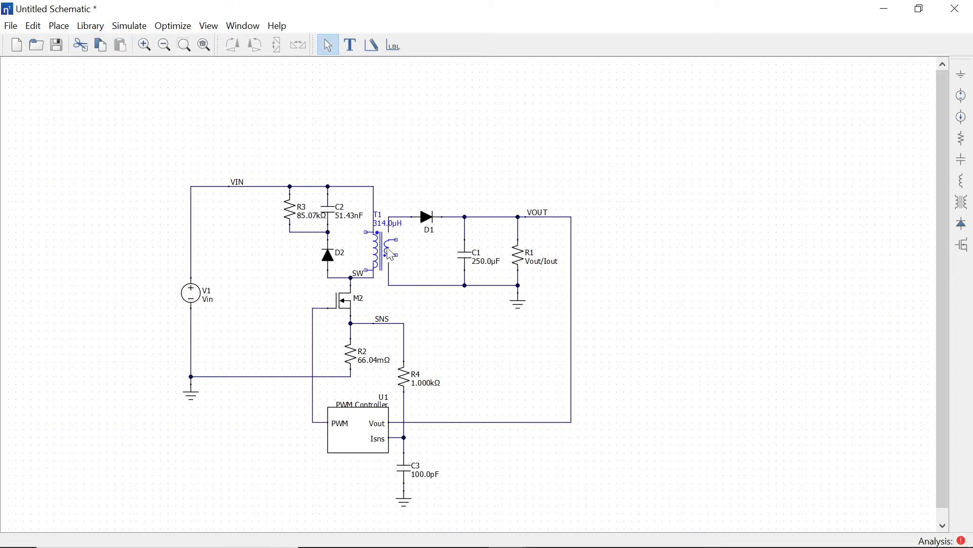
# Shift the output circuit with D1, C1 and R1 to the right and move custom transformer T1 next to it
pyautogui.moveTo(602, 446); pyautogui.dragTo(562, 251)
pyautogui.click(426, 219)
pyautogui.moveTo(423, 222); pyautogui.dragTo(530, 222)
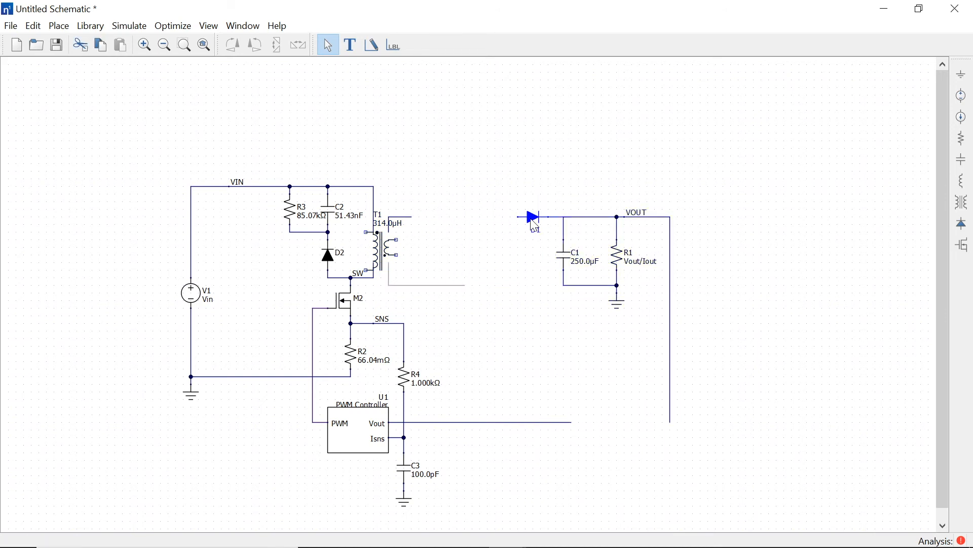
pyautogui.moveTo(376, 253); pyautogui.dragTo(472, 229)
# Wire the secondary winding of T1 to diode D1 and to the output ground return below C1
pyautogui.press('w')
pyautogui.click(488, 218)
pyautogui.click(516, 219)
pyautogui.click(489, 232)
pyautogui.click(504, 286)
pyautogui.click(565, 286)
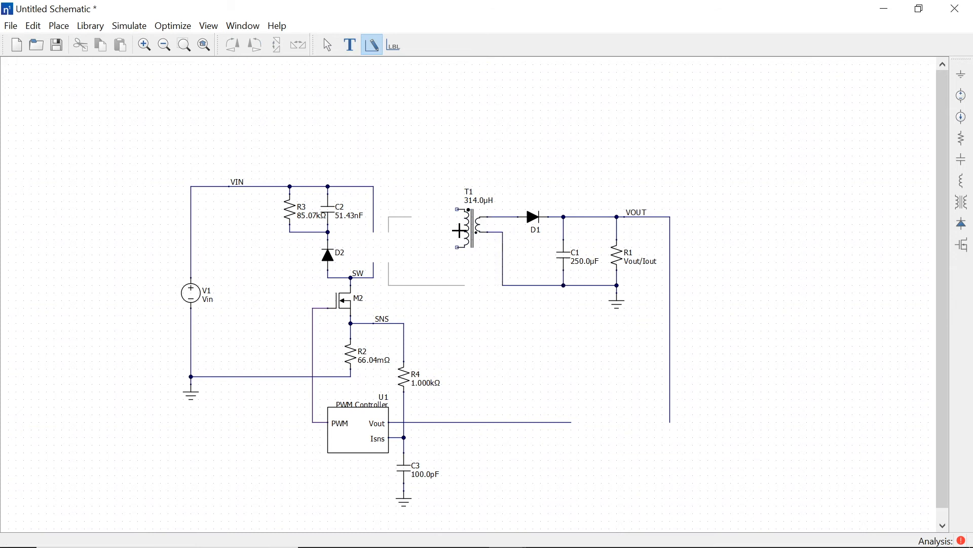
# Wire the primary winding of T1 to the VIN net and the SW node
pyautogui.click(458, 209)
pyautogui.click(374, 187)
pyautogui.click(459, 247)
pyautogui.click(375, 264)
pyautogui.press('Escape')
# Delete the leftover wire segments around the original transformer position
pyautogui.click(390, 231)
pyautogui.press('Delete')
pyautogui.click(374, 224)
pyautogui.press('Delete')
pyautogui.click(391, 218)
pyautogui.press('Delete')
pyautogui.click(390, 273)
pyautogui.press('Delete')
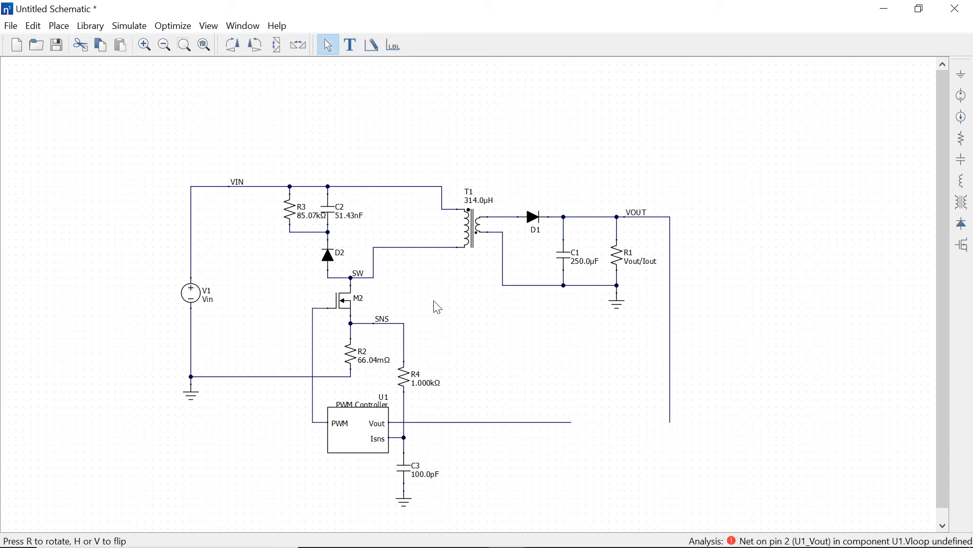
# Reconnect the PWM controller's Vout wire to the vertical VOUT feedback line
pyautogui.press('w')
pyautogui.click(572, 422)
pyautogui.click(670, 422)
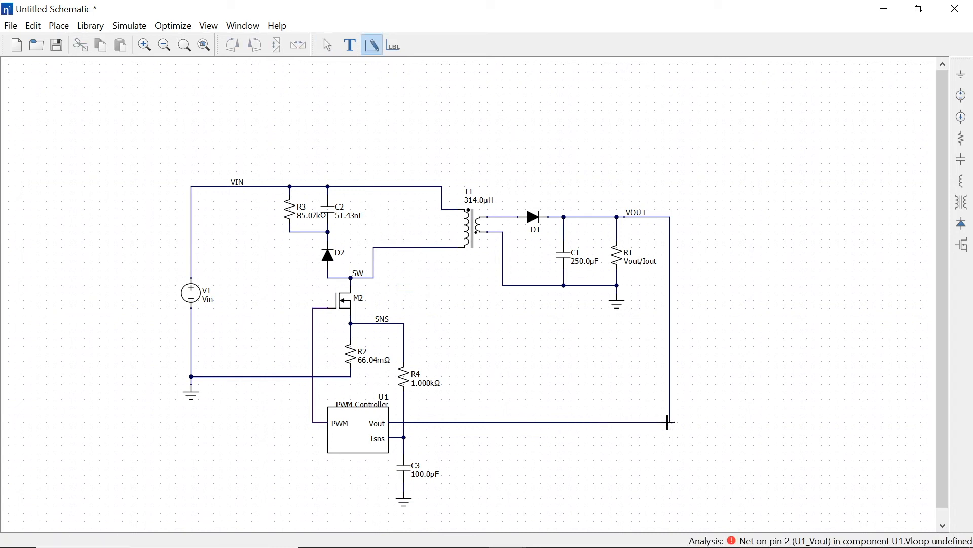
pyautogui.press('Escape')
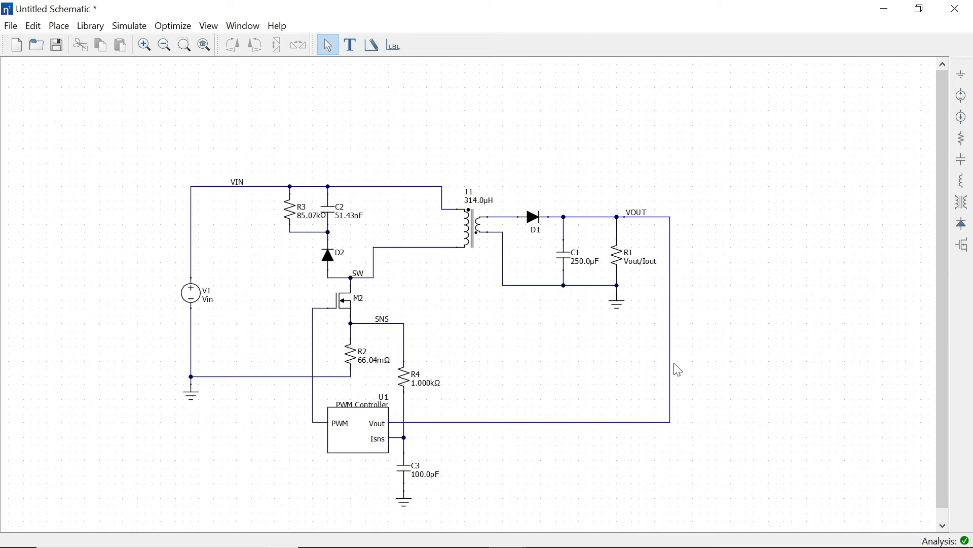
# Open custom magnetic T1 for editing and select the Ferroxcube RM8/I core geometry
pyautogui.doubleClick(472, 248)
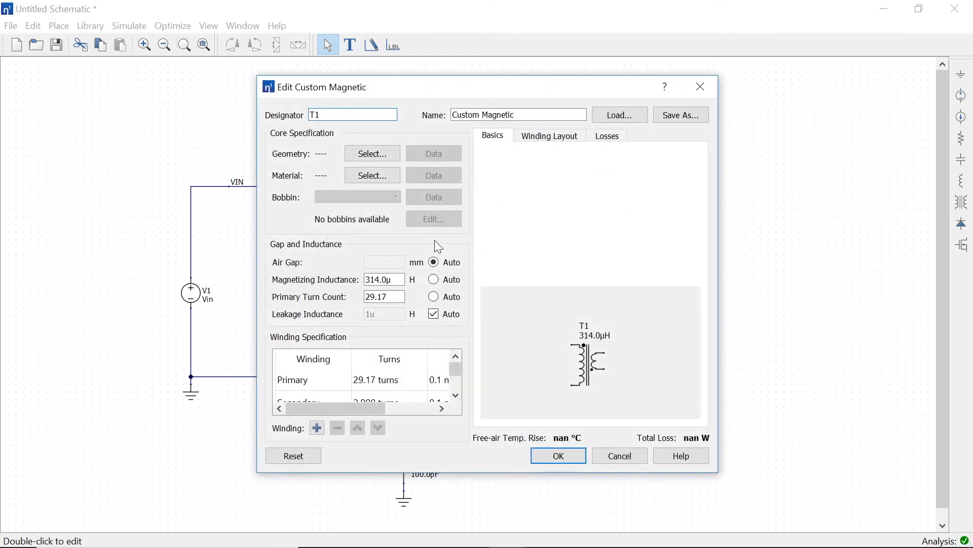
pyautogui.click(391, 165)
pyautogui.scroll(-3, 488, 254)
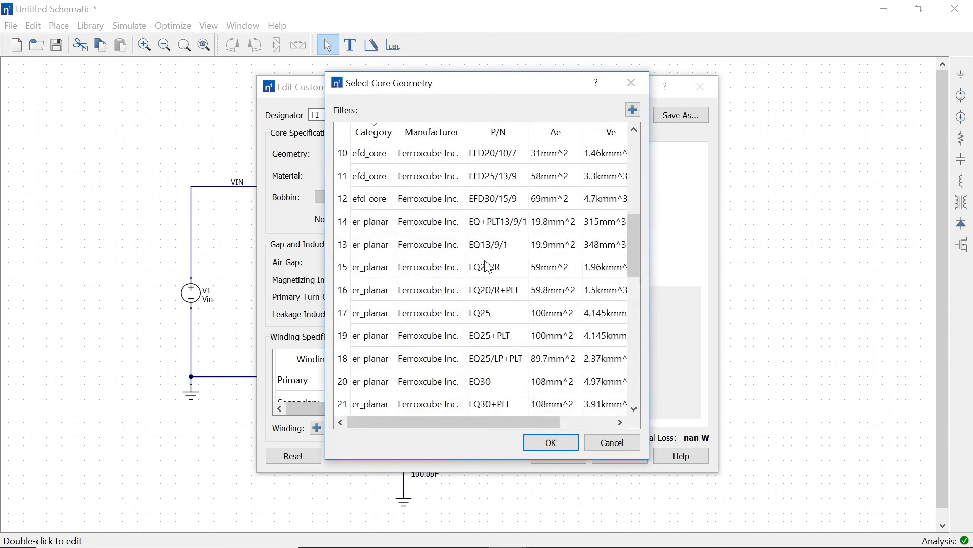
pyautogui.scroll(-10, 488, 267)
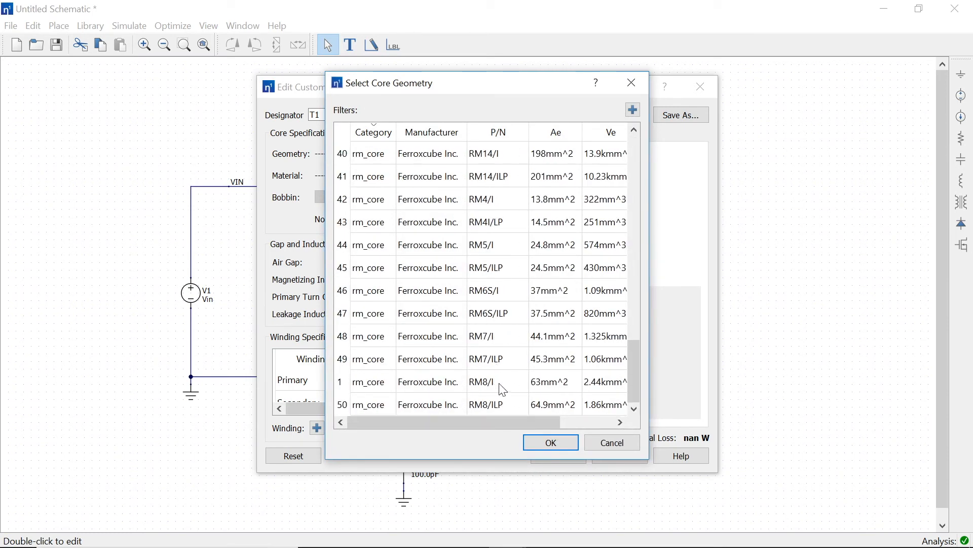
pyautogui.click(503, 391)
pyautogui.click(550, 442)
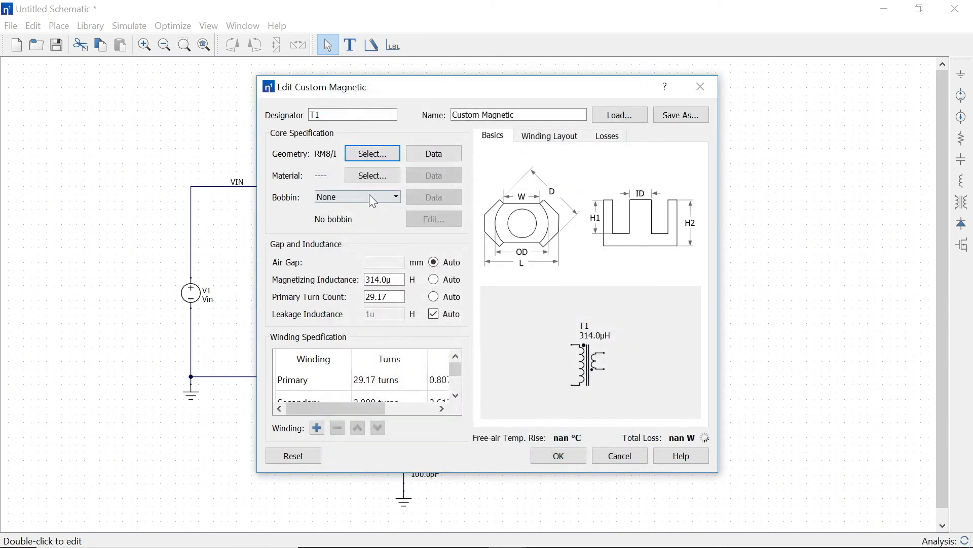
# Assign the 3C92 core material and the CPV-RM8/I-1S bobbin to T1
pyautogui.click(370, 177)
pyautogui.click(501, 243)
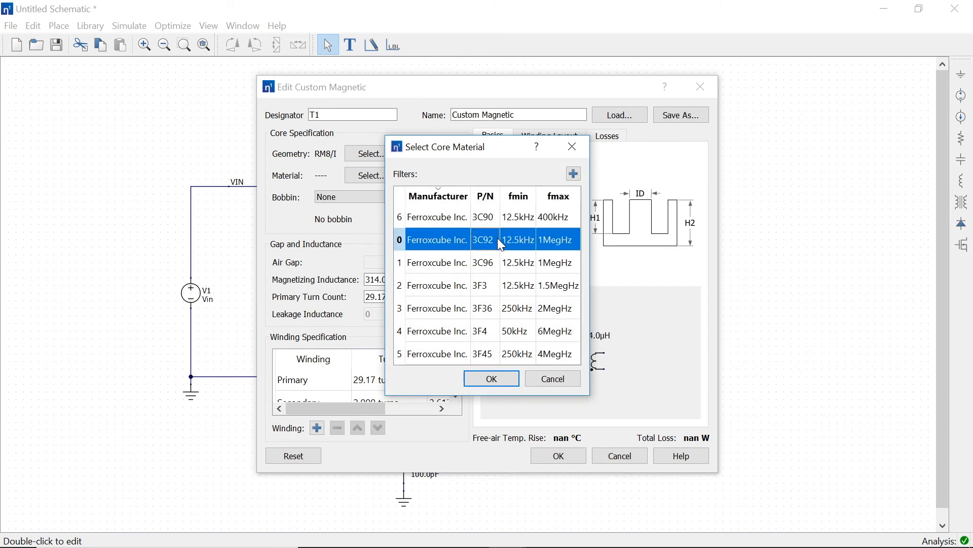
pyautogui.click(492, 378)
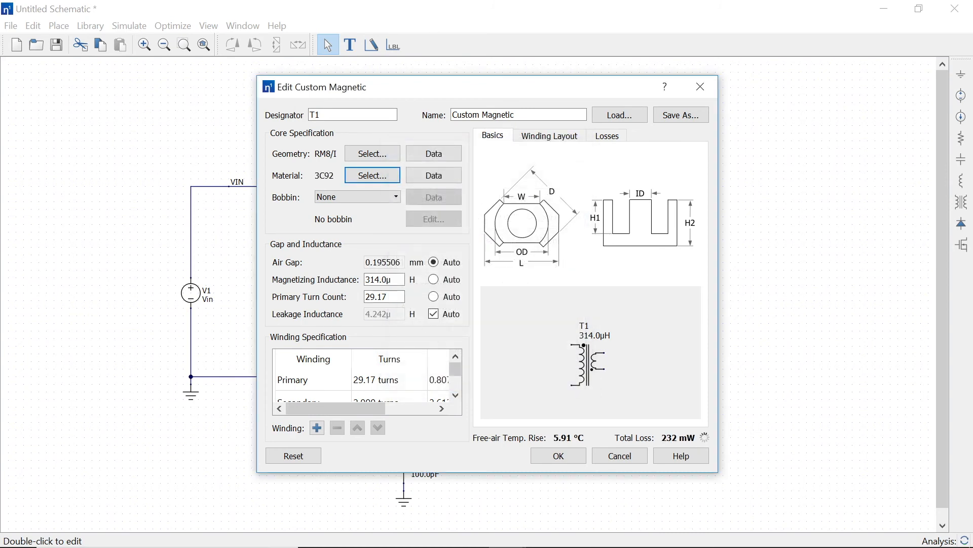
pyautogui.click(367, 199)
pyautogui.click(364, 223)
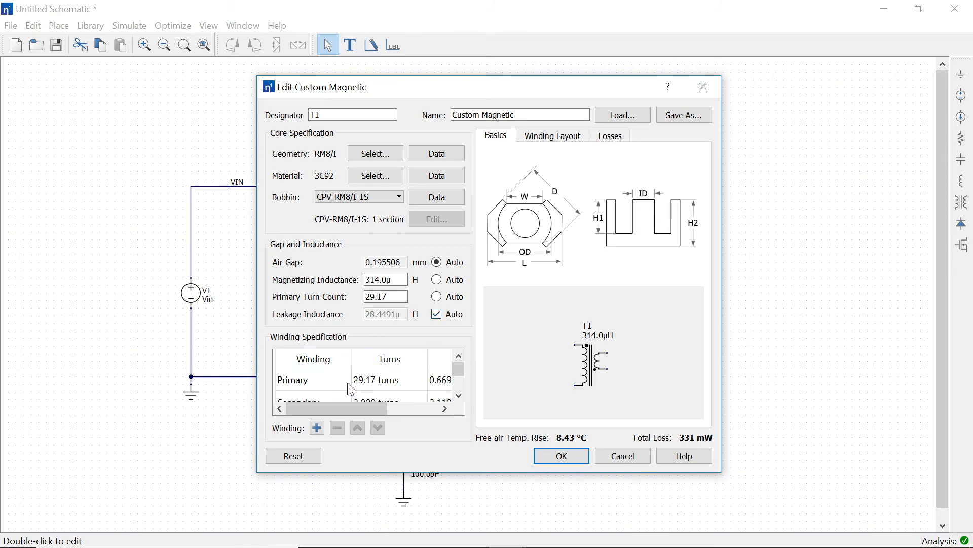
# Enlarge the custom magnetic dialog and rearrange T1's winding layout so the secondary winding comes before the primary
pyautogui.moveTo(721, 473); pyautogui.dragTo(901, 517)
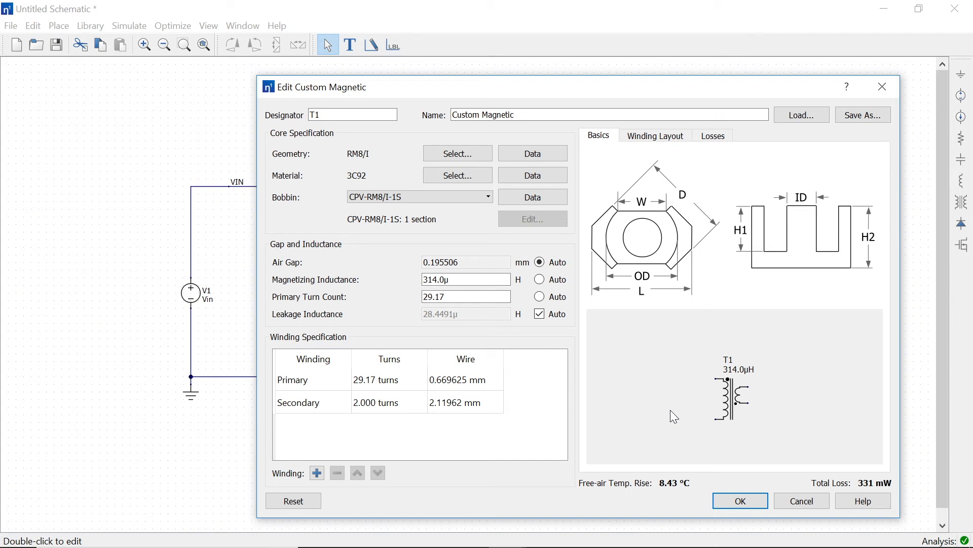
pyautogui.click(664, 140)
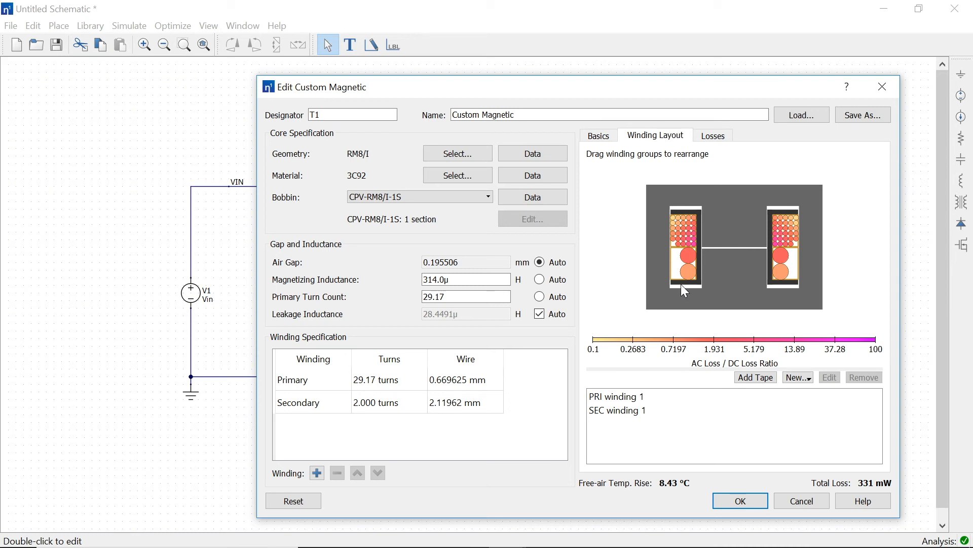
pyautogui.moveTo(696, 253)
pyautogui.moveTo(683, 244); pyautogui.dragTo(682, 280)
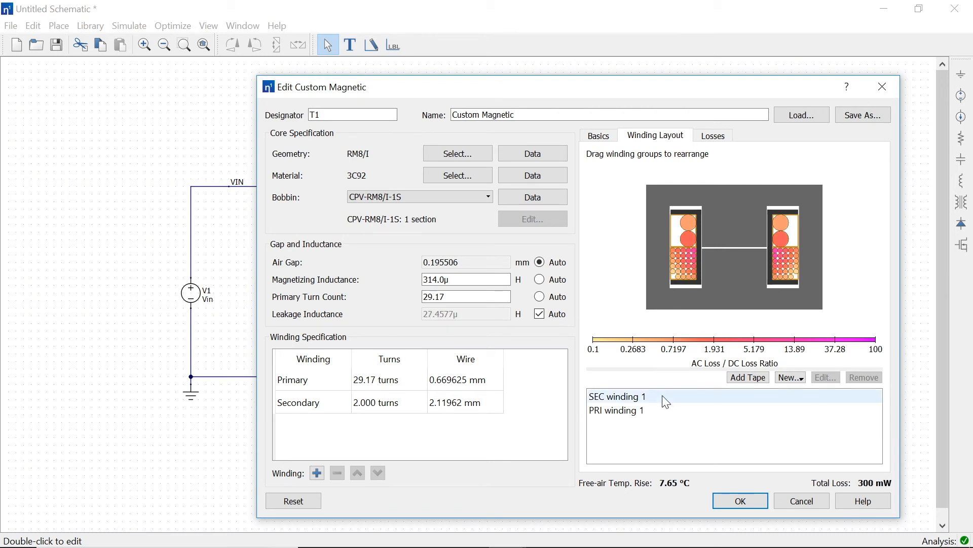
# Review T1's saturation current and estimated core and winding losses, and accept the custom magnetic design
pyautogui.click(722, 137)
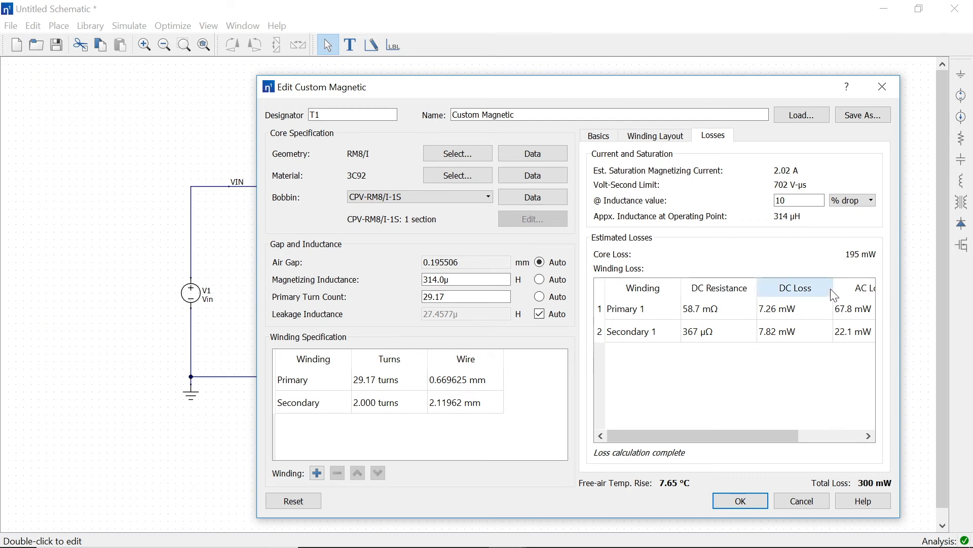
pyautogui.moveTo(833, 287); pyautogui.dragTo(822, 286)
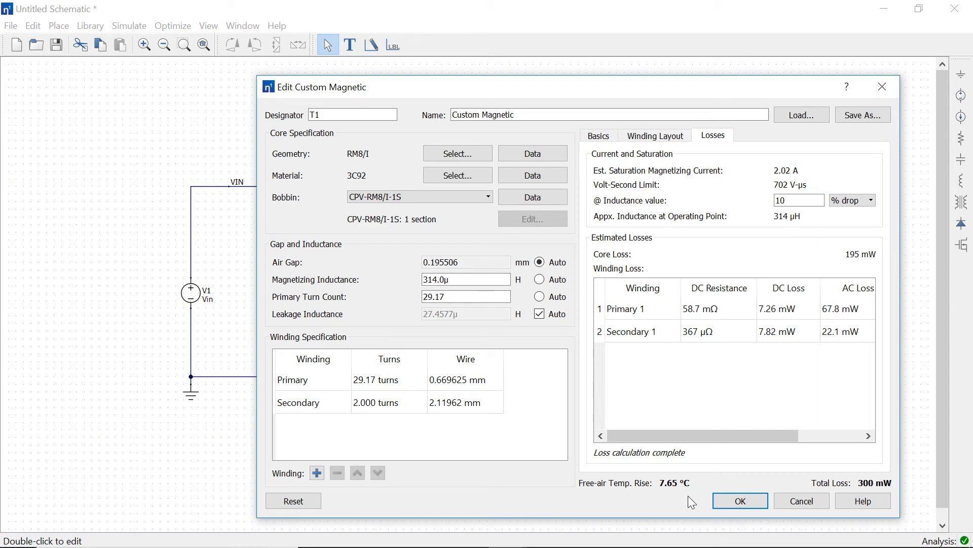
pyautogui.click(729, 504)
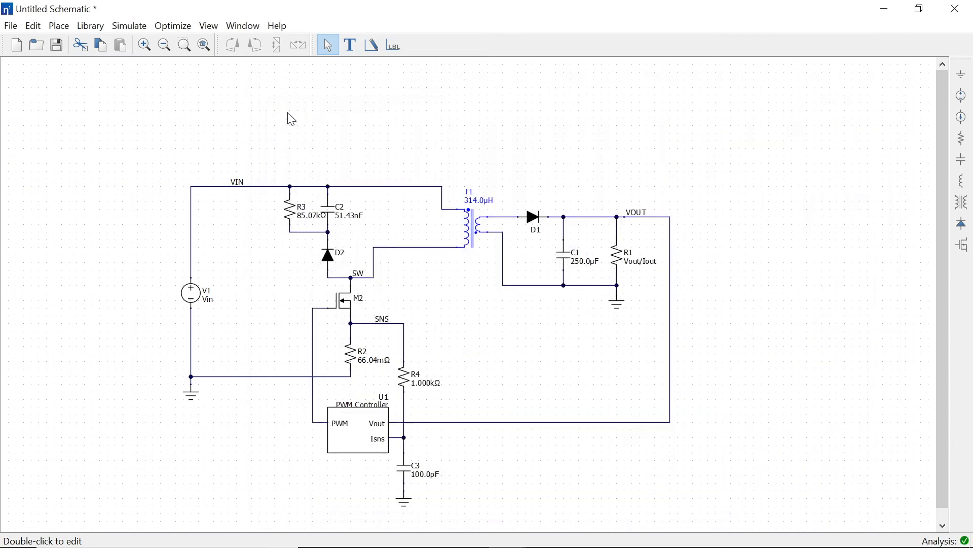
# Set the design variables to an input voltage Vin of 90 and an output current Iout of 3
pyautogui.click(147, 23)
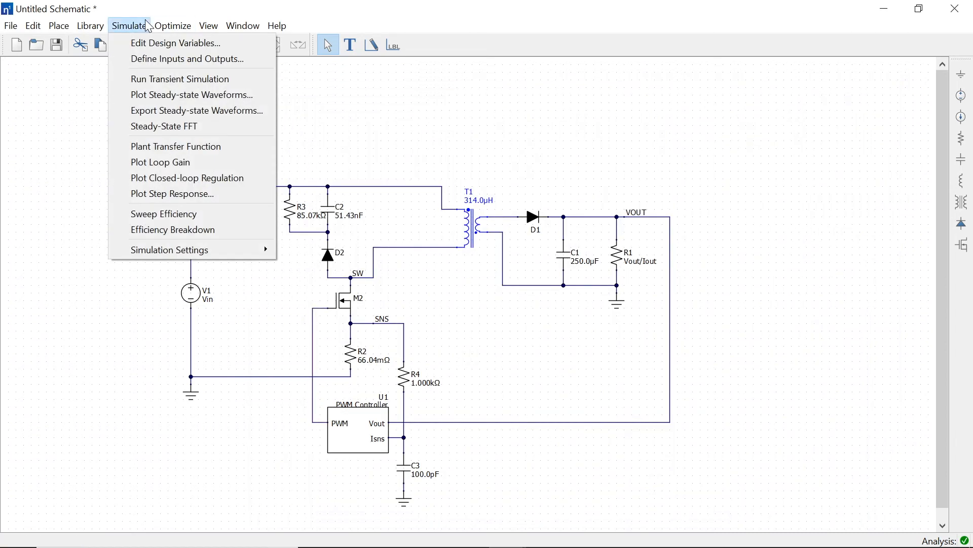
pyautogui.click(144, 53)
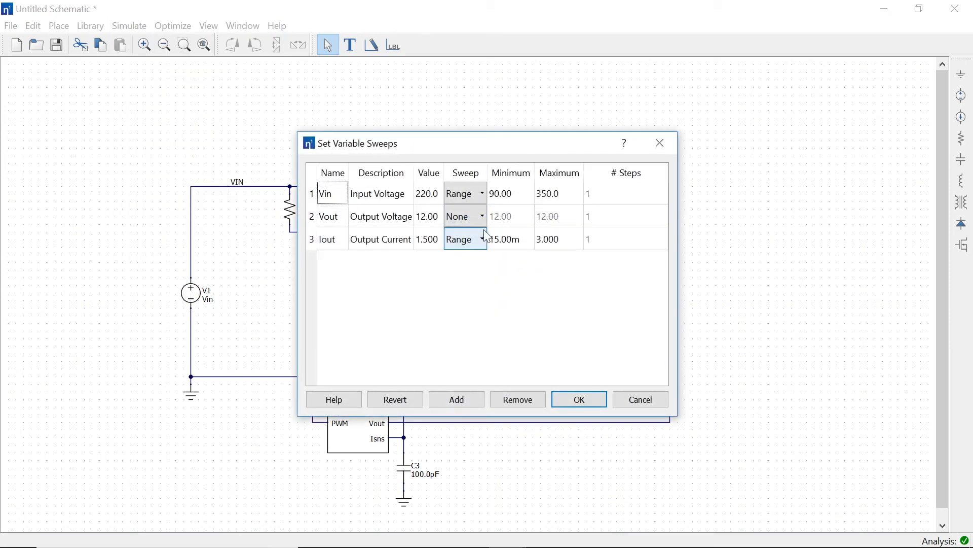
pyautogui.doubleClick(437, 240)
pyautogui.write('3')
pyautogui.doubleClick(431, 195)
pyautogui.write('90')
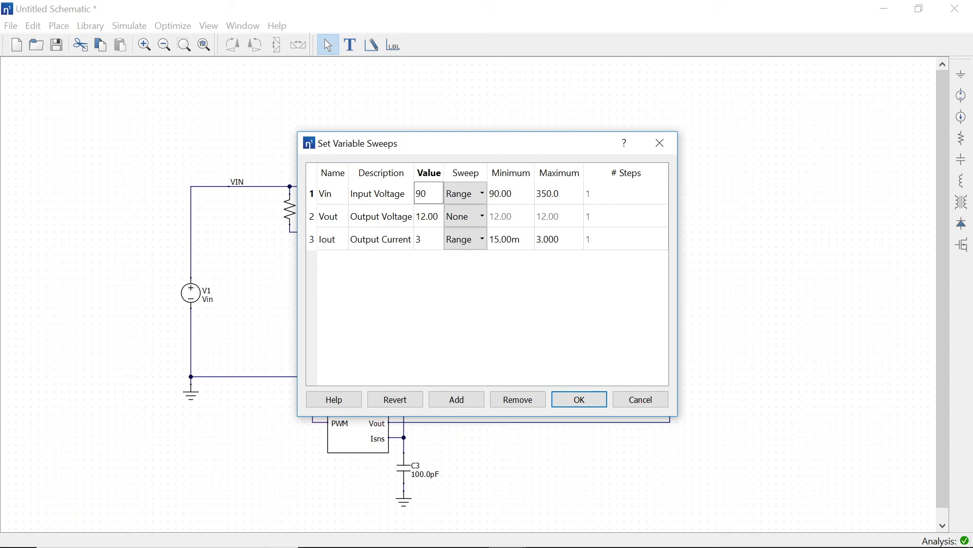
pyautogui.doubleClick(430, 217)
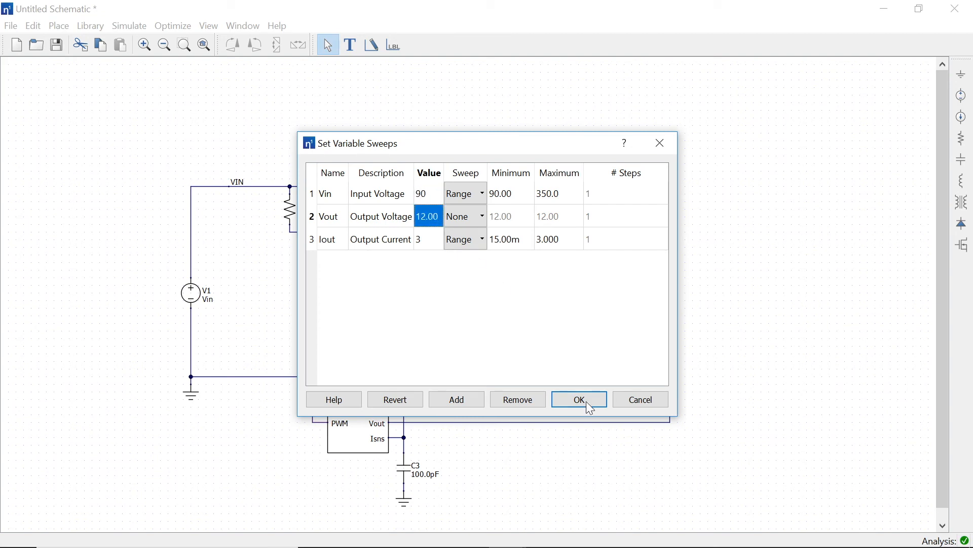
pyautogui.click(581, 400)
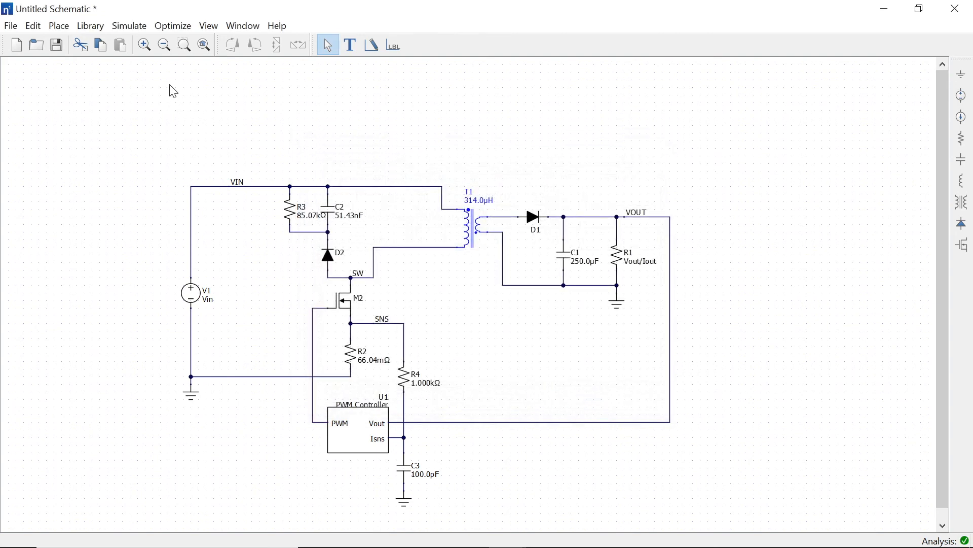
# Run a transient simulation with a simulation time of 1 ms and fit the plots to the full waveforms
pyautogui.click(129, 26)
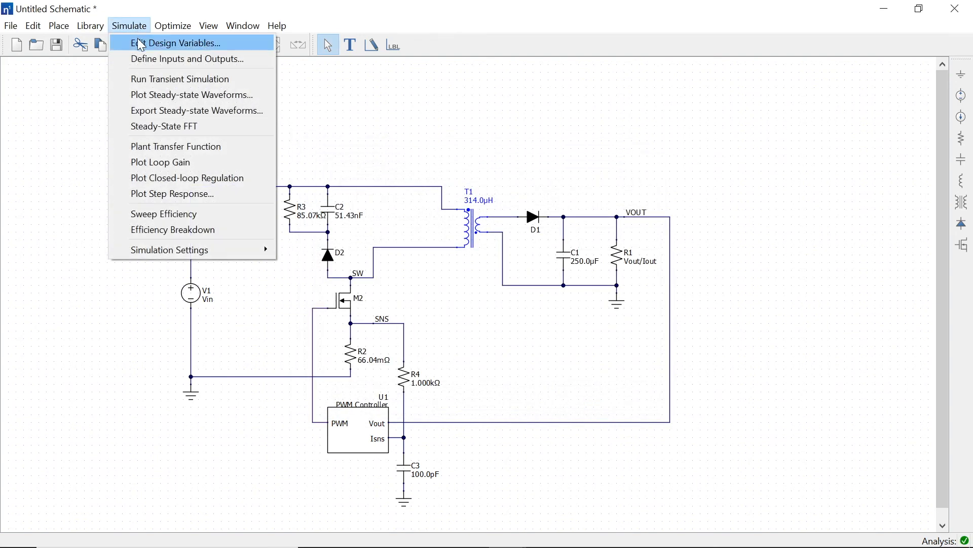
pyautogui.click(137, 79)
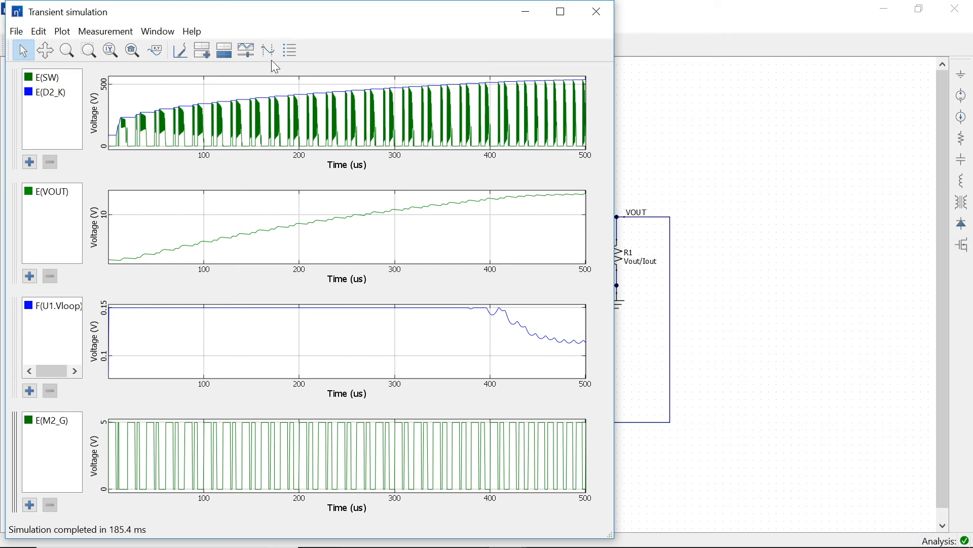
pyautogui.click(289, 50)
pyautogui.moveTo(337, 273); pyautogui.dragTo(282, 269)
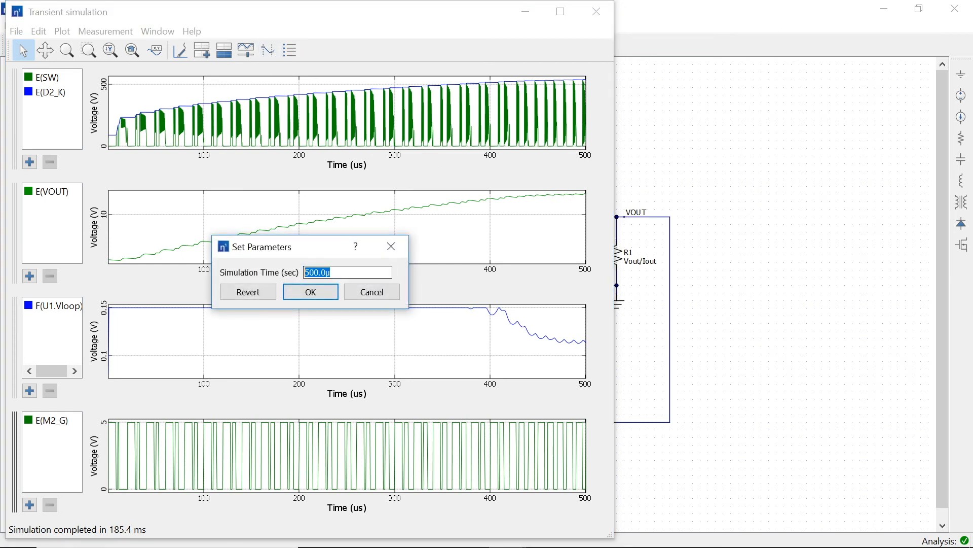
pyautogui.write('1m')
pyautogui.press('Return')
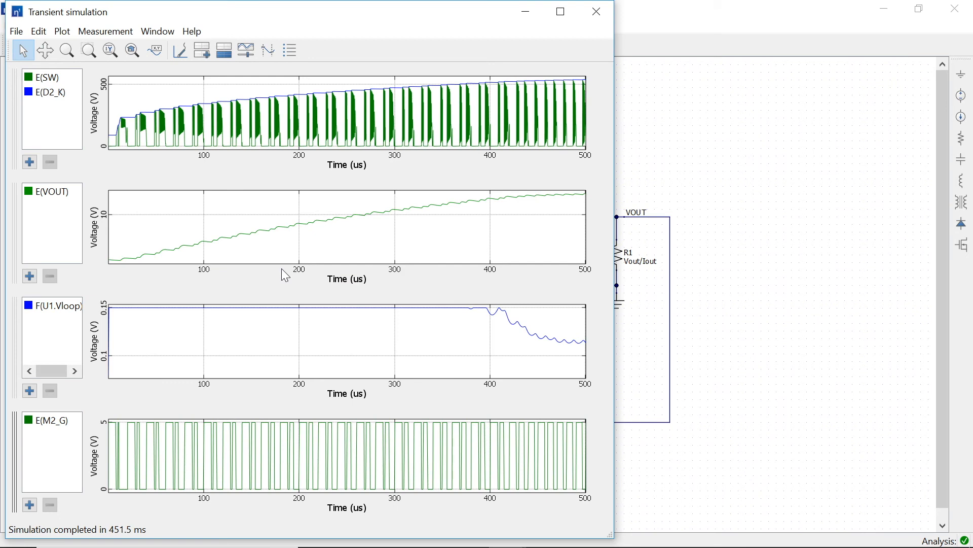
pyautogui.click(135, 51)
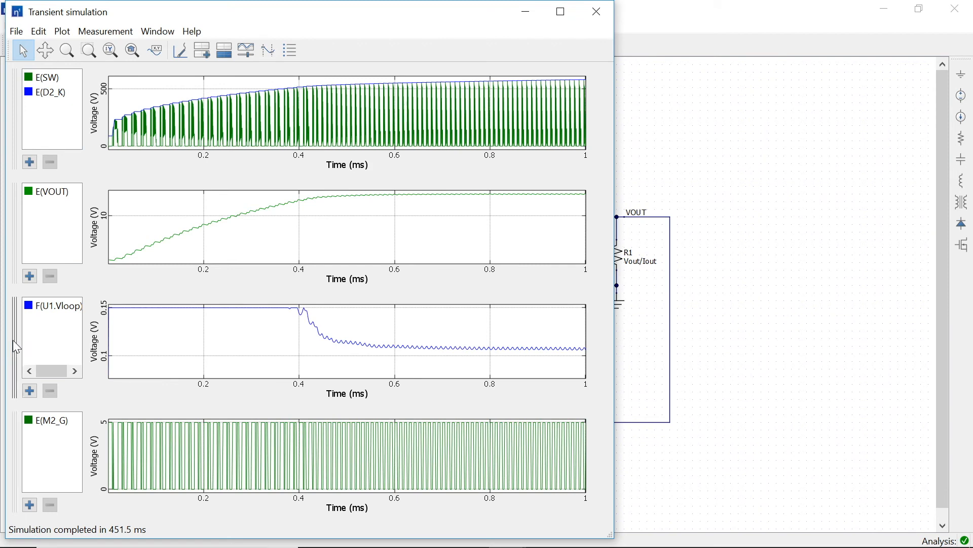
# Replace the U1 Vloop and M2 gate voltage plots with a plot of T1's primary current
pyautogui.rightClick(50, 421)
pyautogui.click(73, 451)
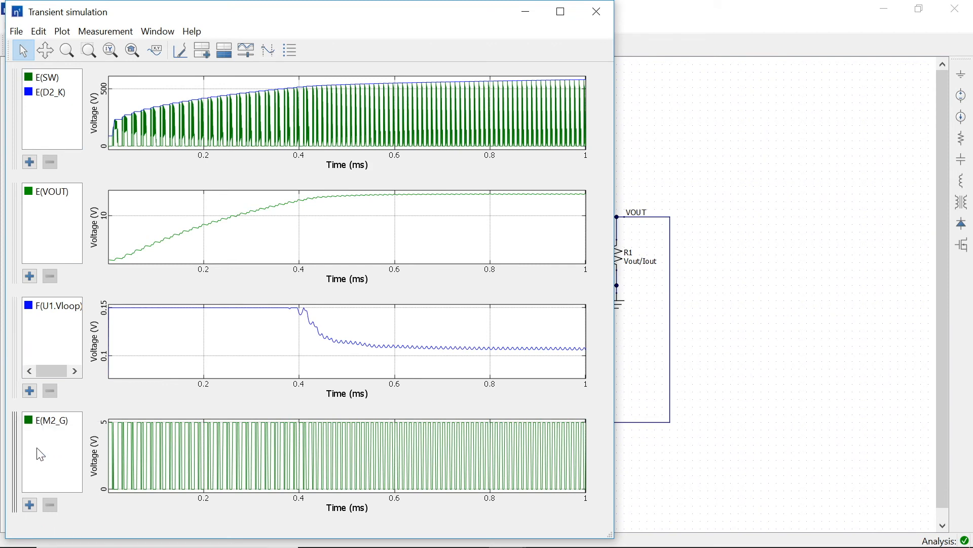
pyautogui.click(49, 392)
pyautogui.click(49, 505)
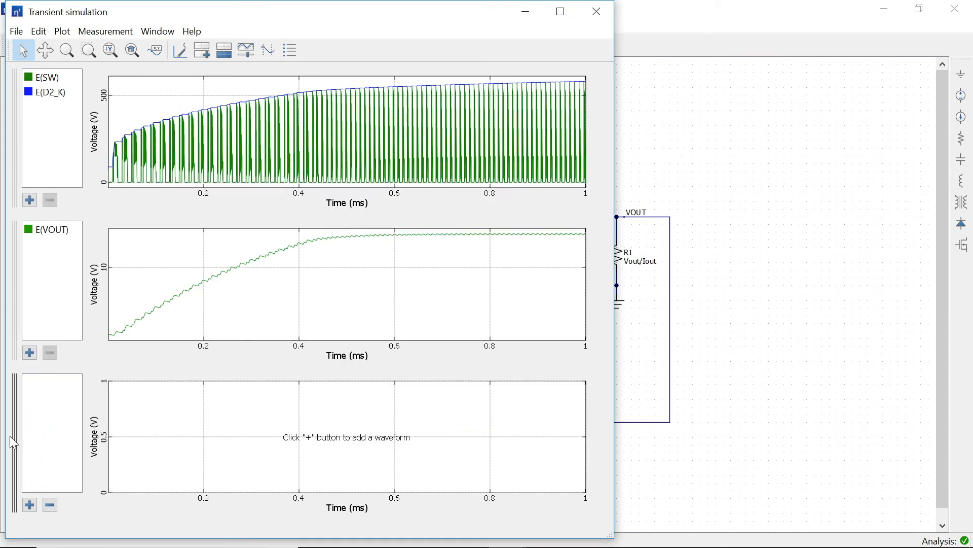
pyautogui.click(183, 48)
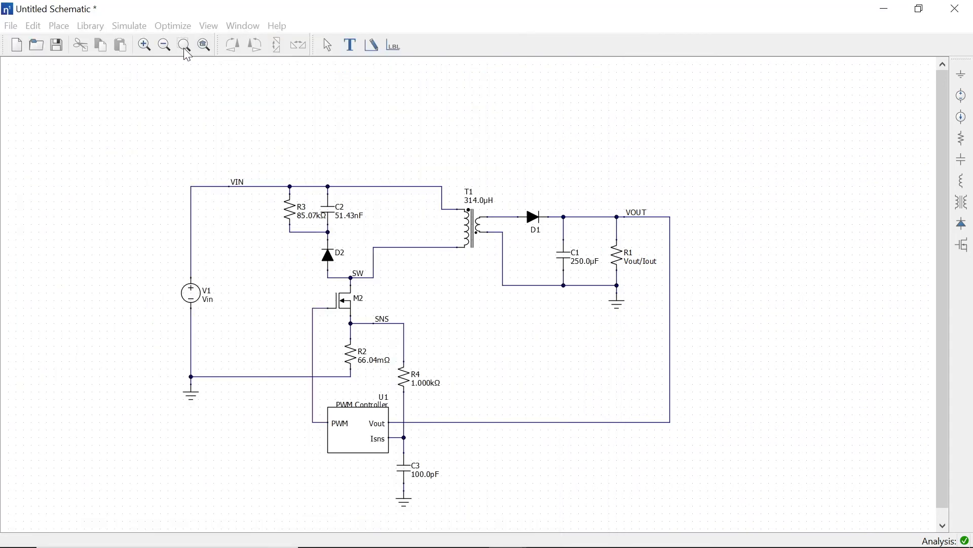
pyautogui.click(458, 211)
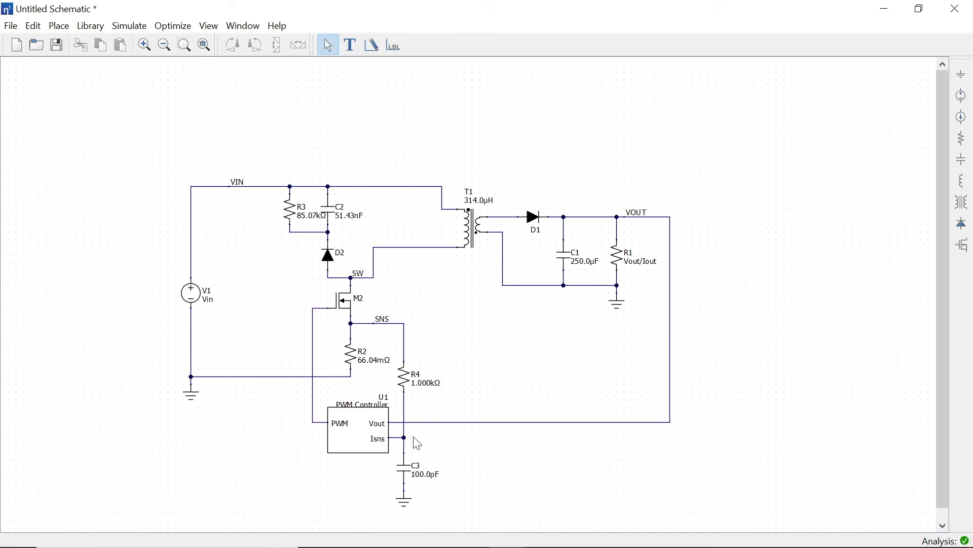
pyautogui.click(508, 532)
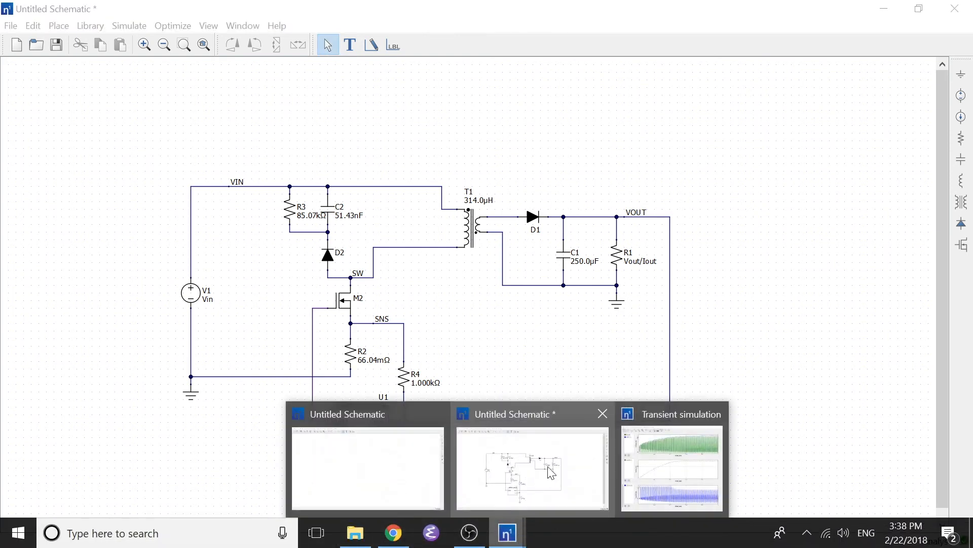
pyautogui.click(672, 464)
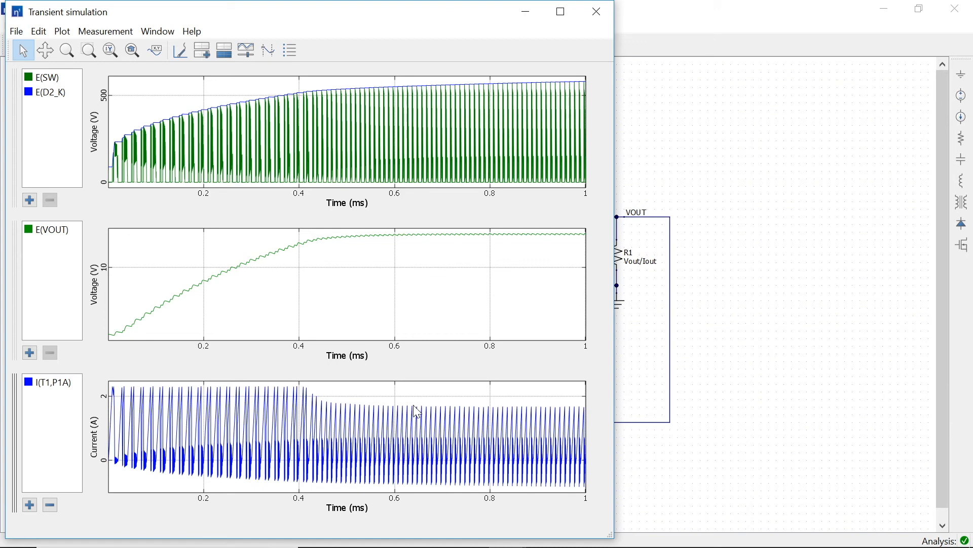
# Reopen custom magnetic T1 from the schematic and define its secondary winding by a turn ratio of 0.1
pyautogui.click(726, 410)
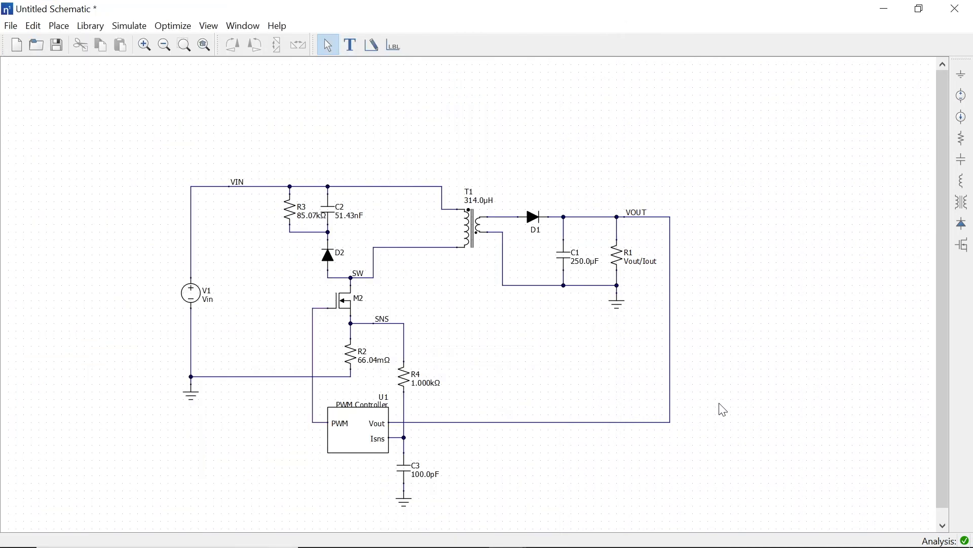
pyautogui.doubleClick(470, 237)
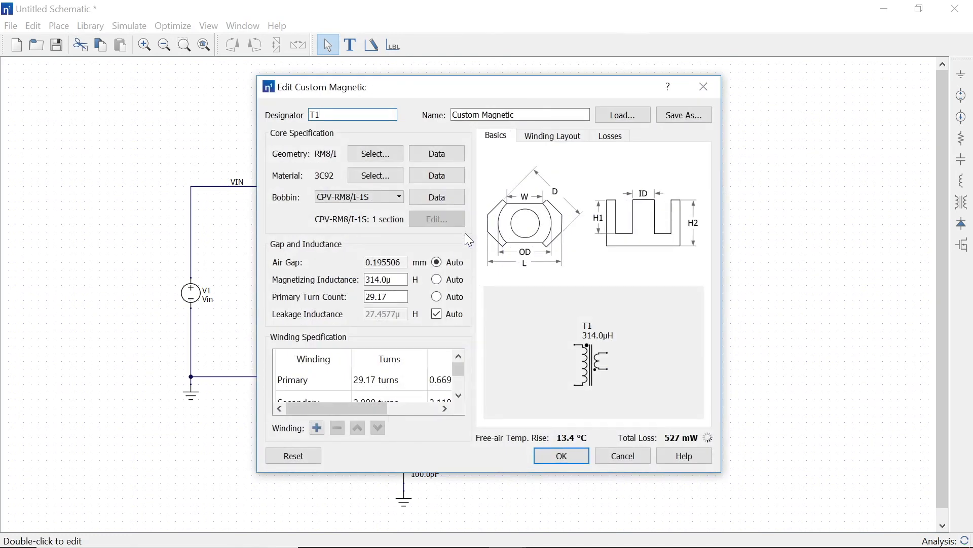
pyautogui.moveTo(258, 76); pyautogui.dragTo(107, 22)
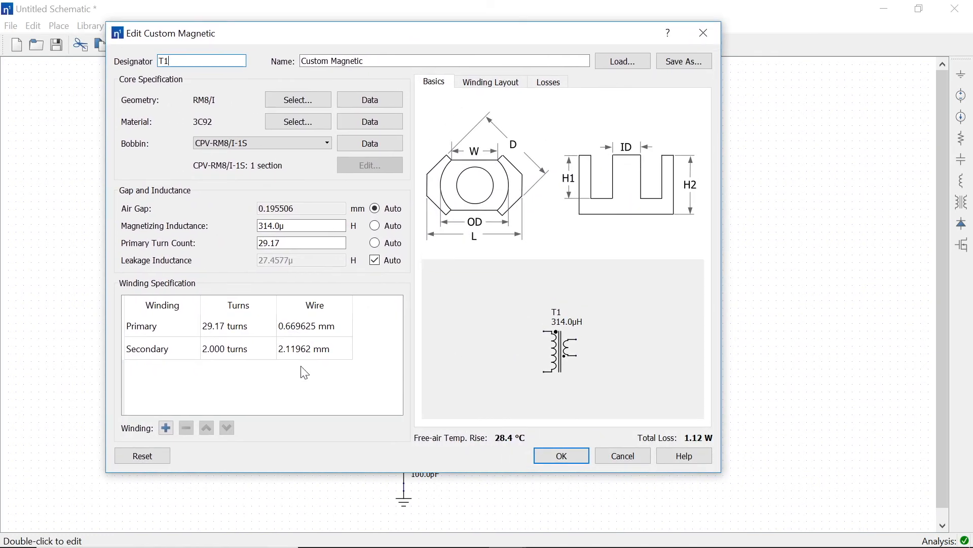
pyautogui.doubleClick(293, 350)
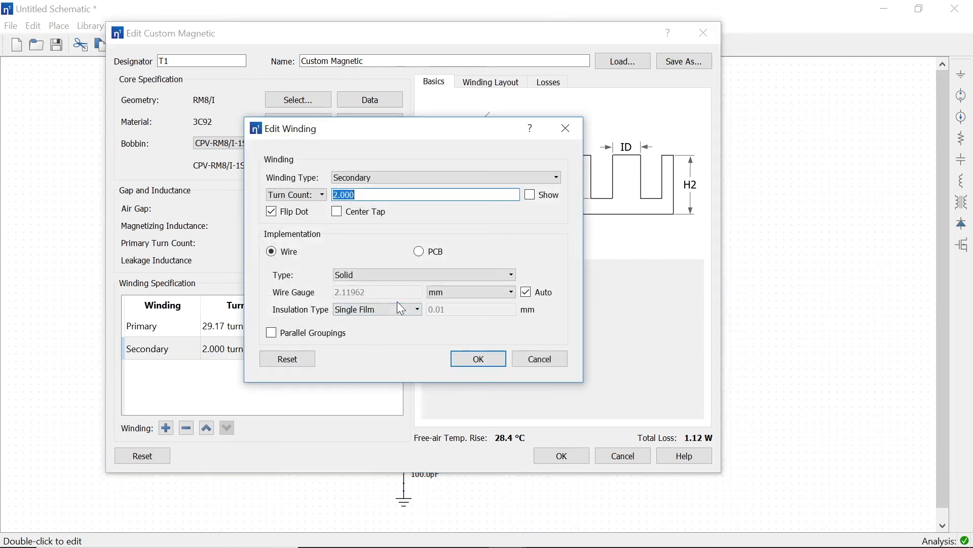
pyautogui.click(307, 196)
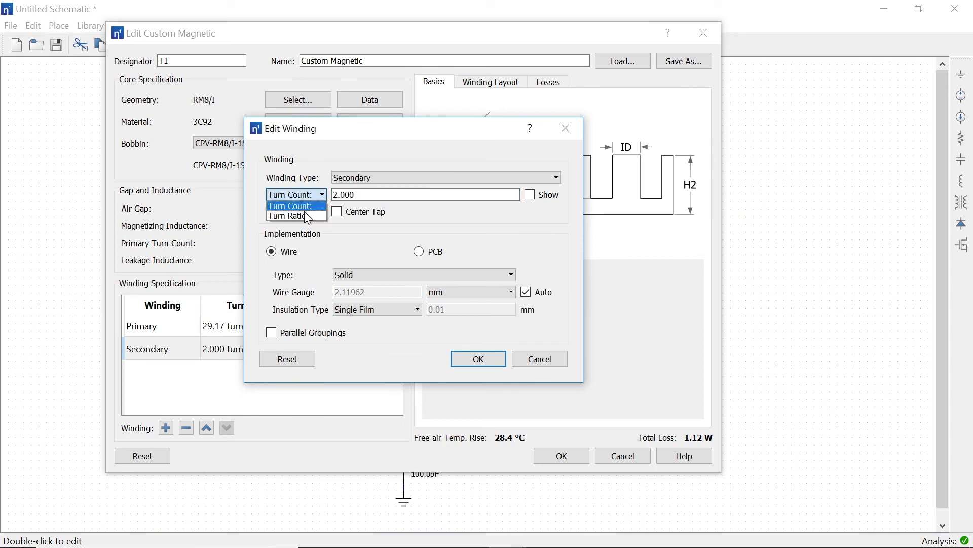
pyautogui.click(305, 215)
pyautogui.moveTo(376, 195); pyautogui.dragTo(319, 195)
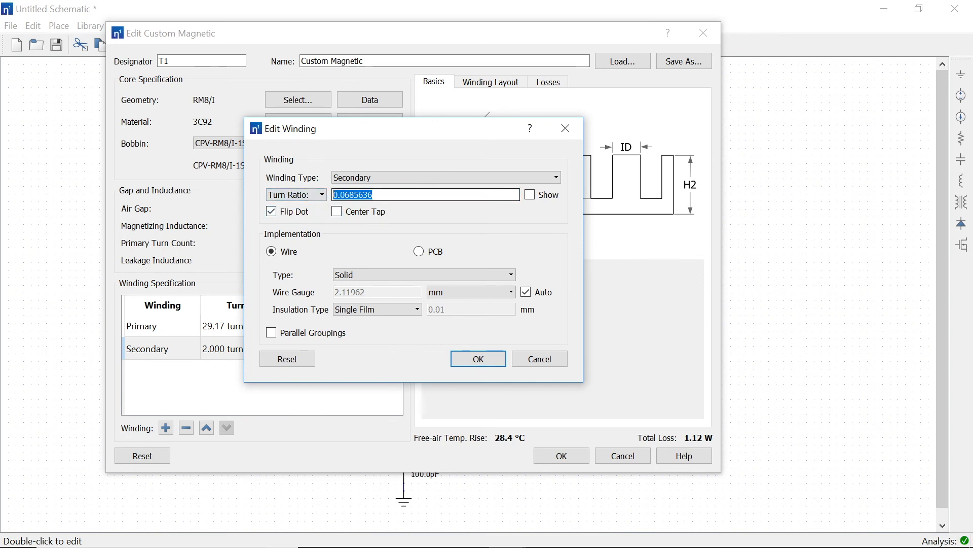
pyautogui.write('0.1')
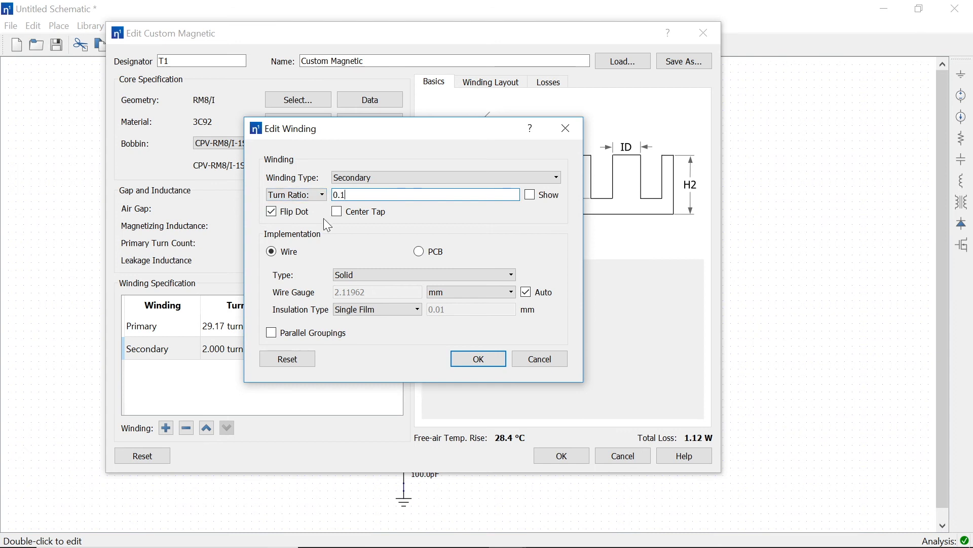
pyautogui.click(498, 360)
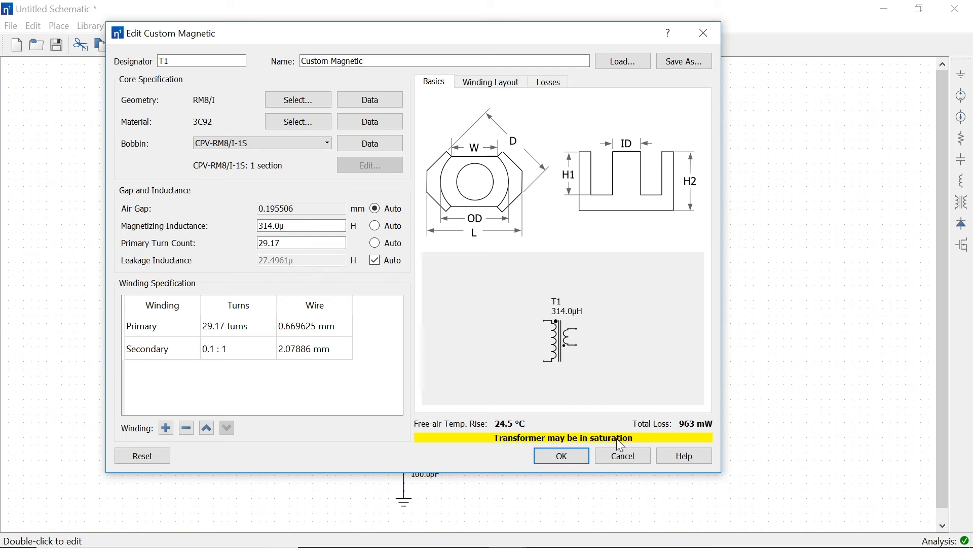
# Set T1's primary turn count to 50 and check the estimated saturation current and losses
pyautogui.click(549, 82)
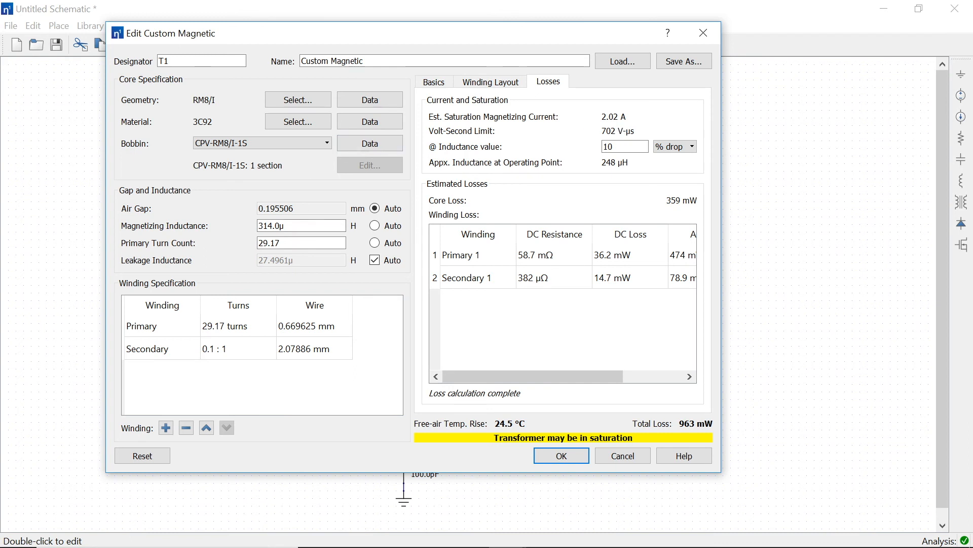
pyautogui.doubleClick(255, 244)
pyautogui.write('50')
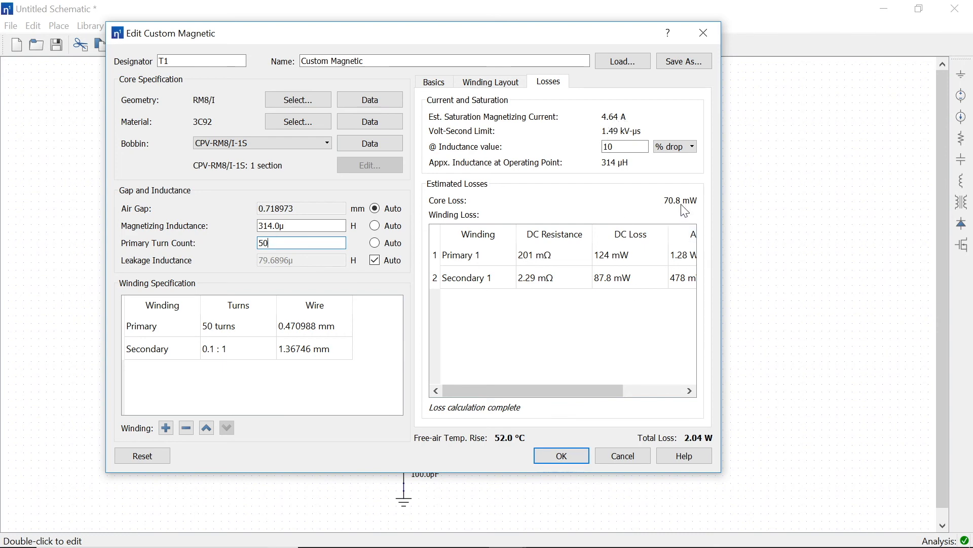
pyautogui.doubleClick(667, 233)
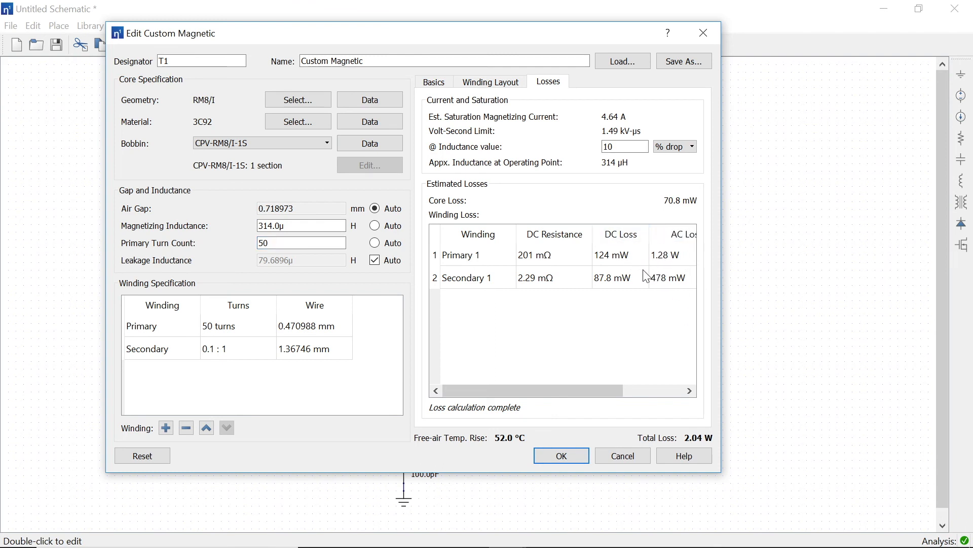
# Rearrange T1's winding layout so the primary is wound around the outside of the secondary, next to the core's centre post
pyautogui.click(490, 81)
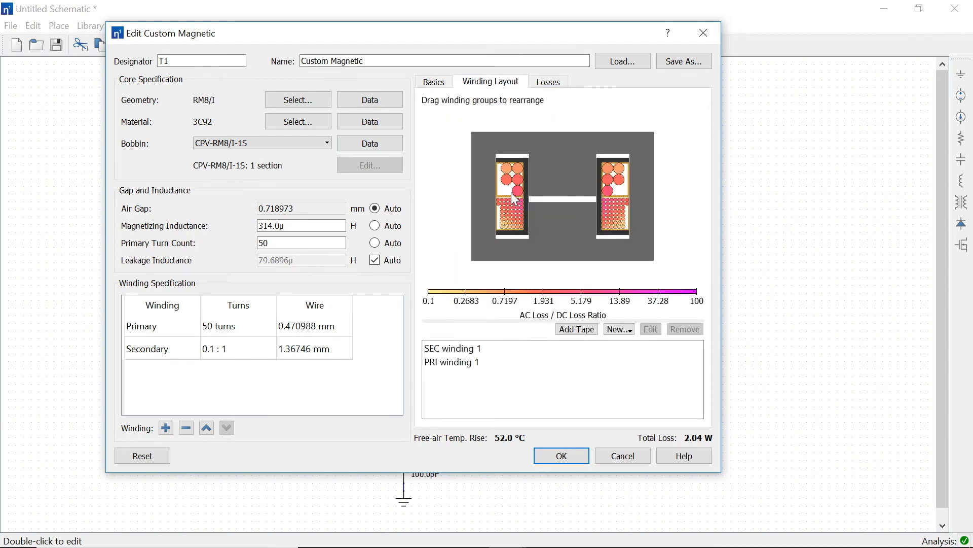
pyautogui.moveTo(514, 182)
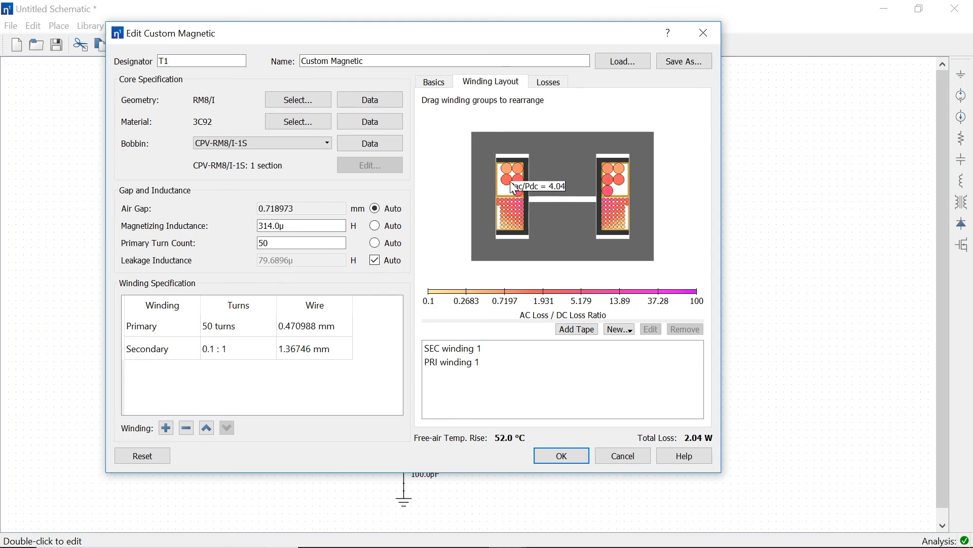
pyautogui.click(502, 199)
pyautogui.moveTo(498, 191); pyautogui.dragTo(497, 188)
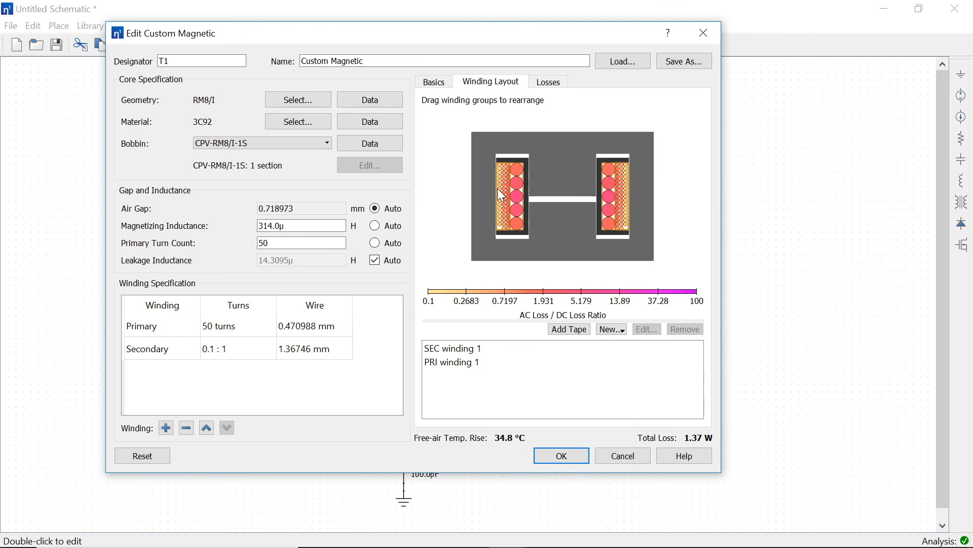
pyautogui.click(623, 364)
pyautogui.moveTo(524, 221)
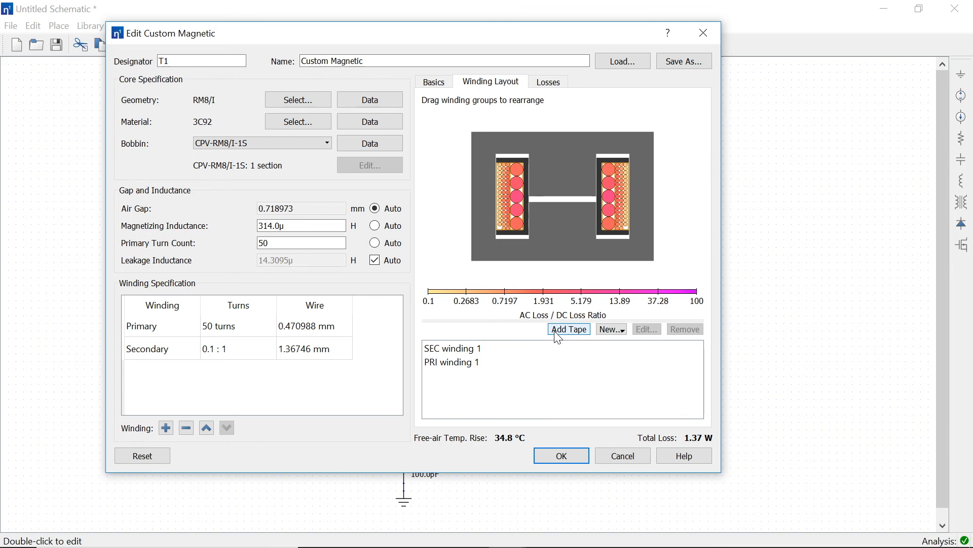
# Change the secondary winding's insulation type to Triple PFA and review T1's estimated losses
pyautogui.doubleClick(301, 358)
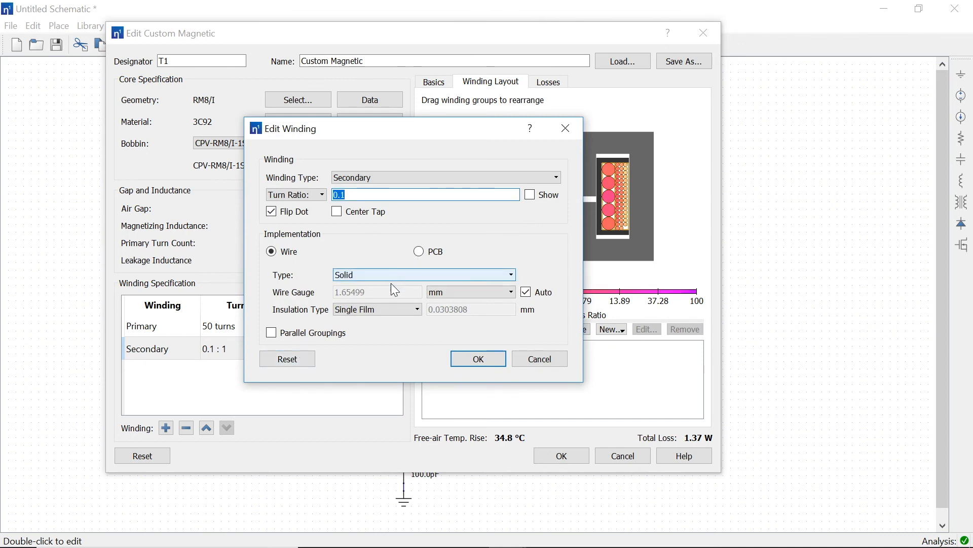
pyautogui.click(387, 308)
pyautogui.click(384, 367)
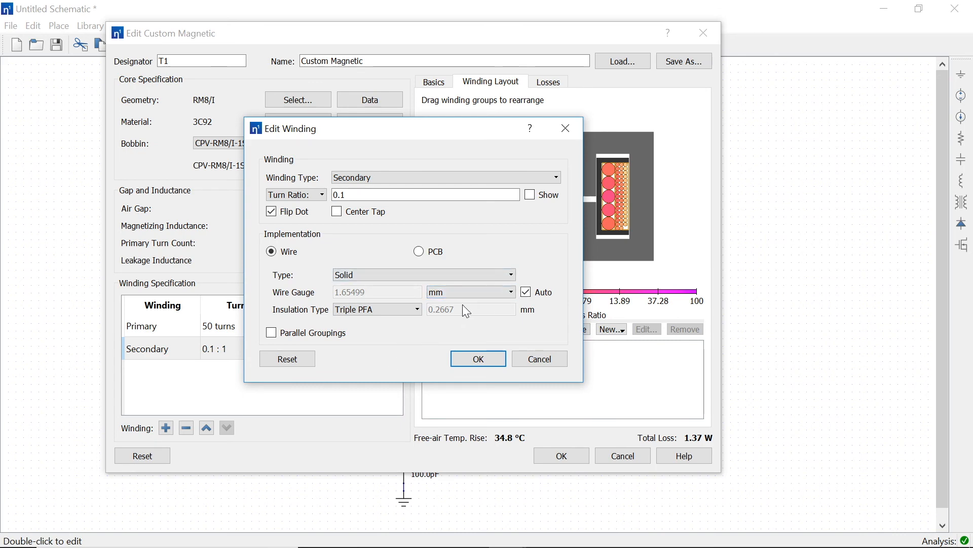
pyautogui.click(478, 359)
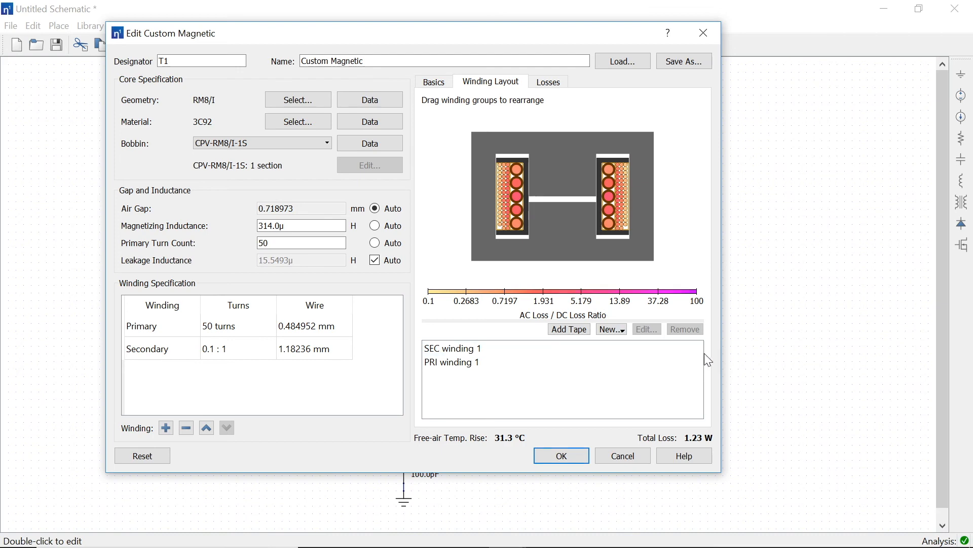
pyautogui.click(548, 82)
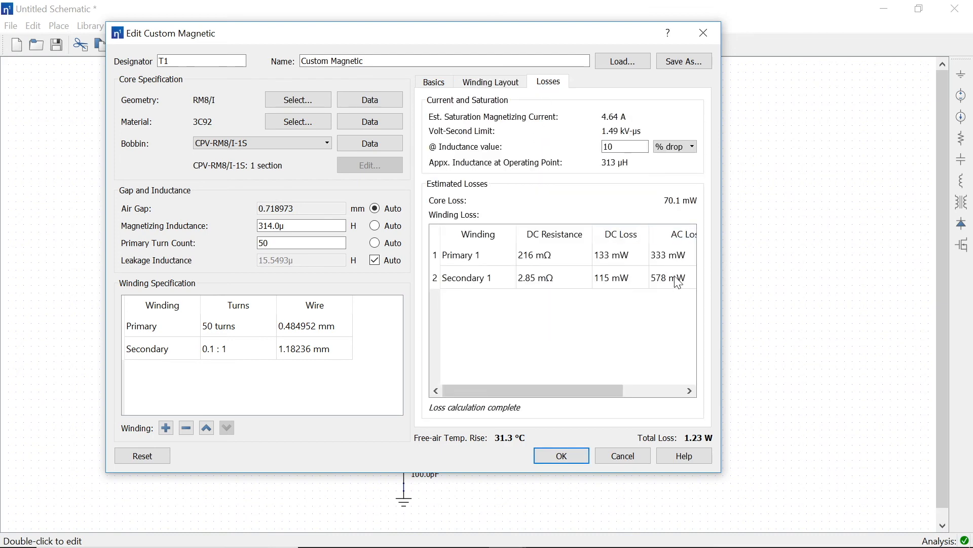
# Change T1's secondary winding to Litz wire with a 1.1 mm wire diameter and an automatically chosen strand count
pyautogui.click(507, 82)
pyautogui.moveTo(519, 172)
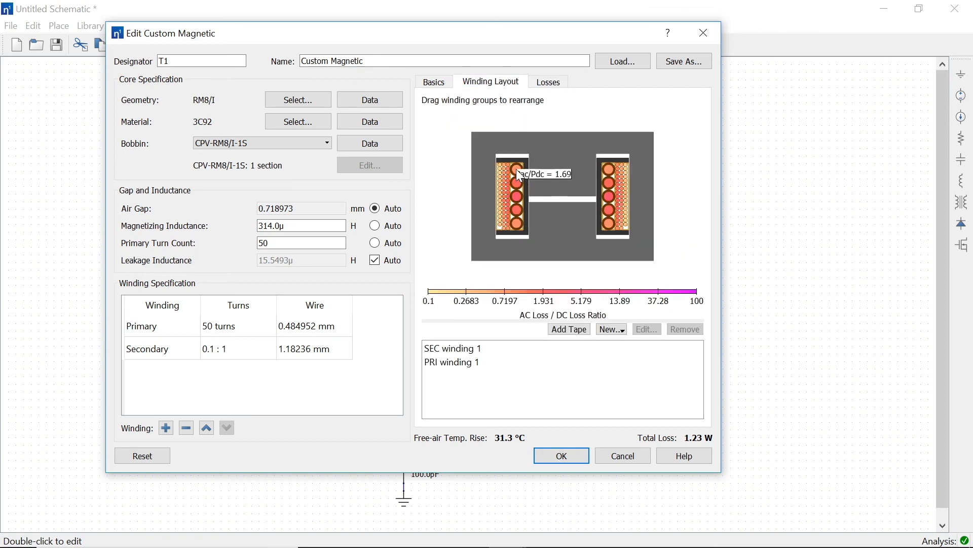
pyautogui.moveTo(523, 214)
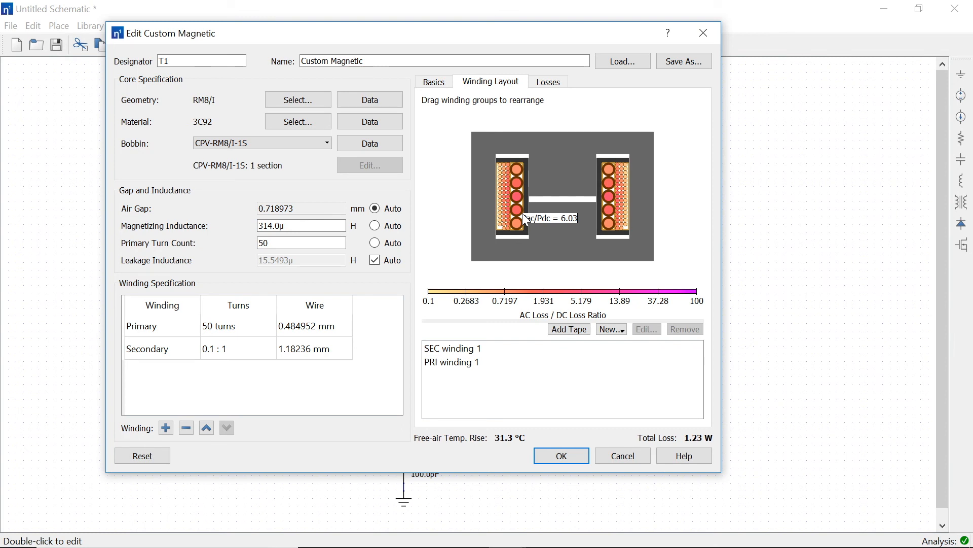
pyautogui.moveTo(523, 195)
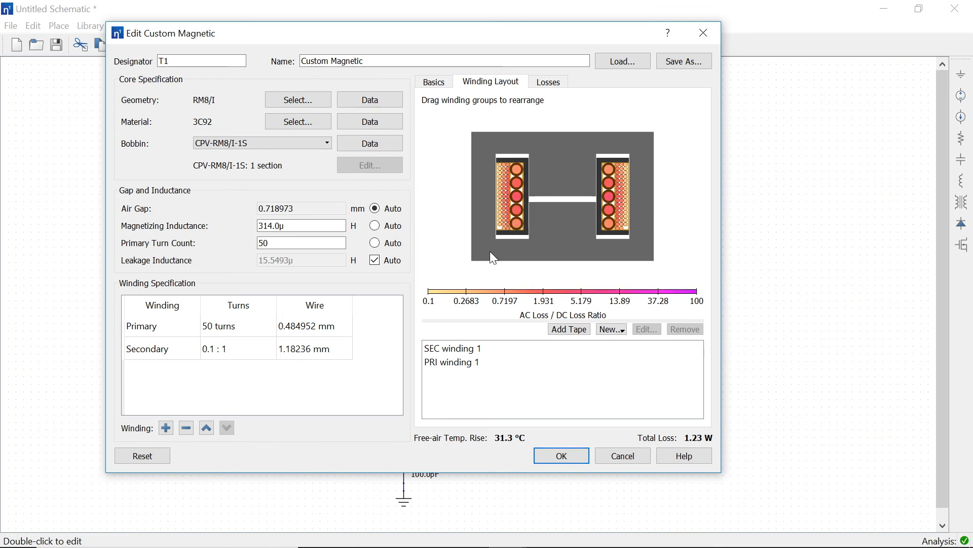
pyautogui.click(325, 355)
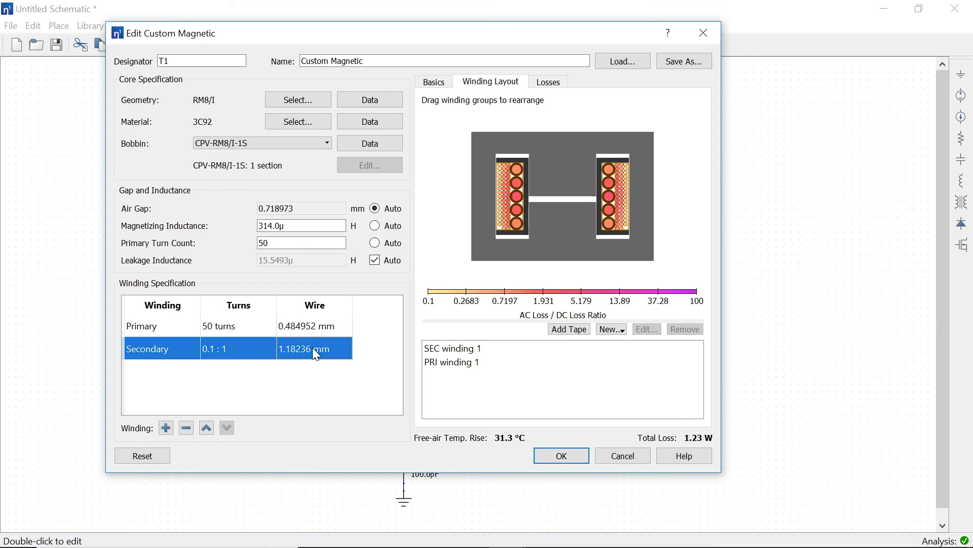
pyautogui.doubleClick(313, 348)
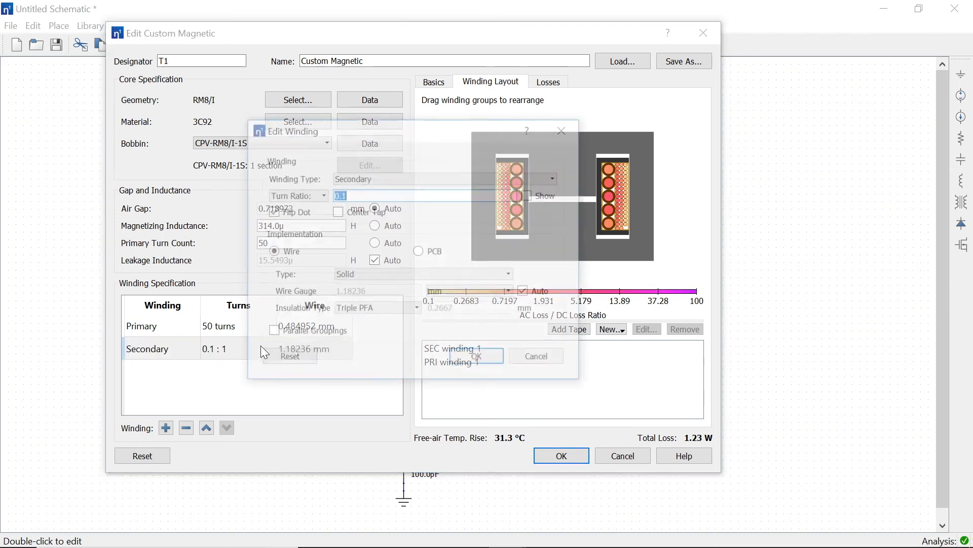
pyautogui.click(355, 275)
pyautogui.click(360, 305)
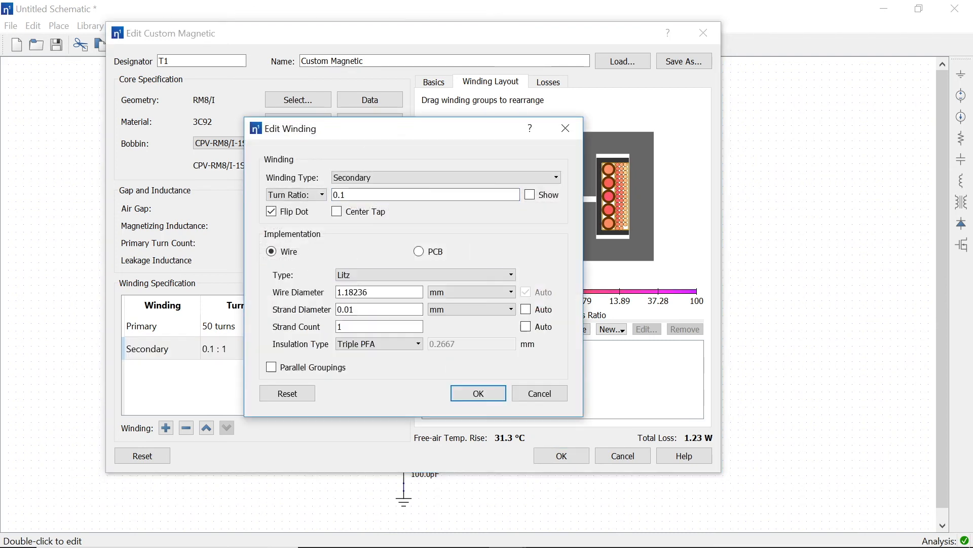
pyautogui.click(527, 328)
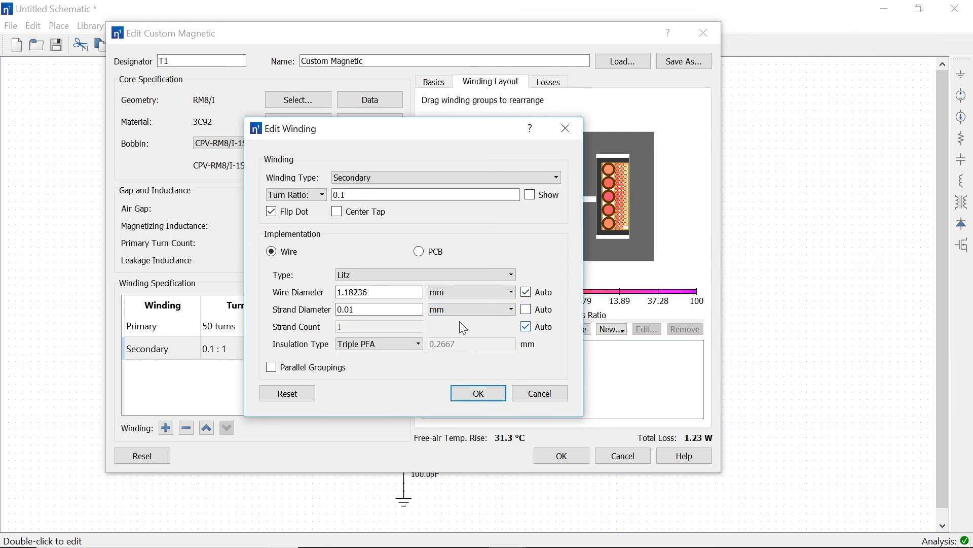
pyautogui.click(527, 293)
pyautogui.write('1.1')
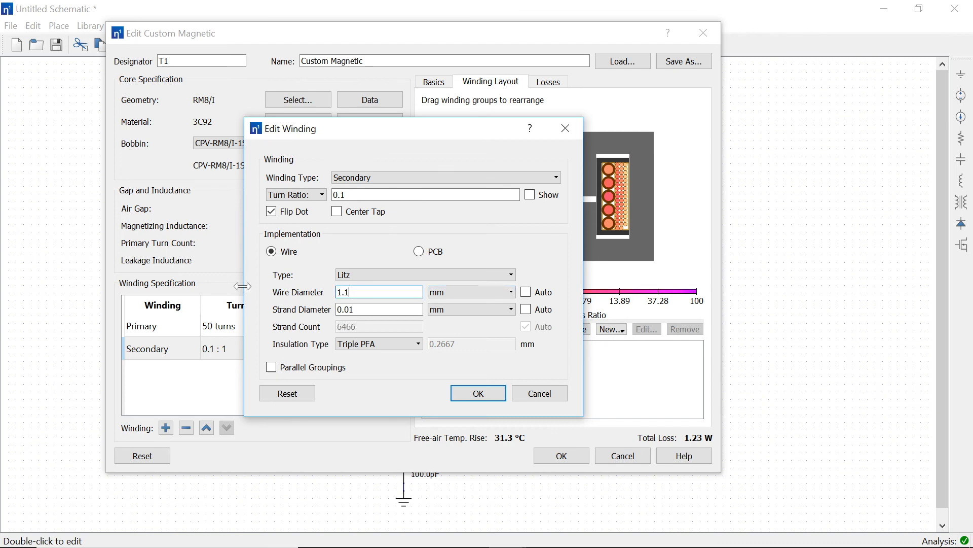
# Set the secondary winding's Litz strand diameter to 42 AWG and review T1's AC/DC loss ratios and estimated losses
pyautogui.click(442, 313)
pyautogui.click(446, 320)
pyautogui.moveTo(369, 310); pyautogui.dragTo(328, 307)
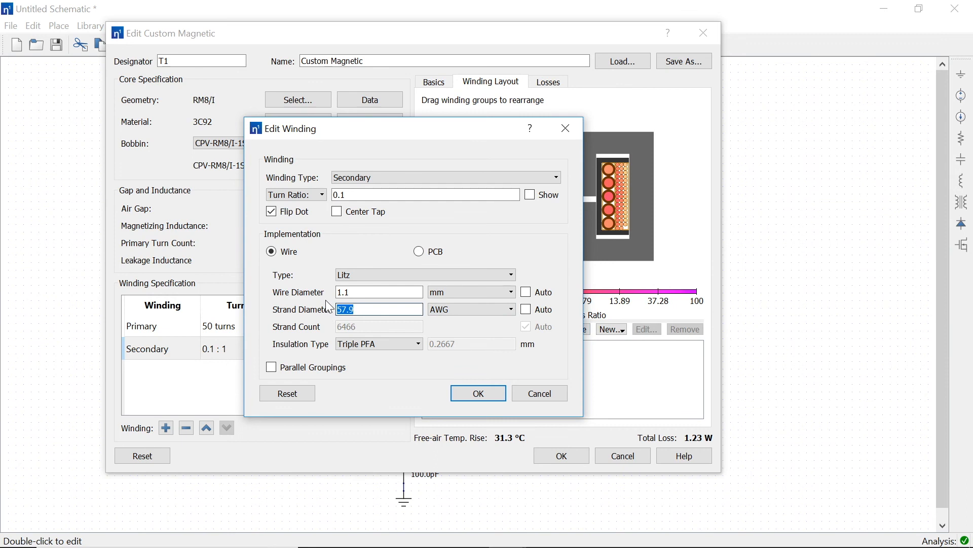
pyautogui.write('42')
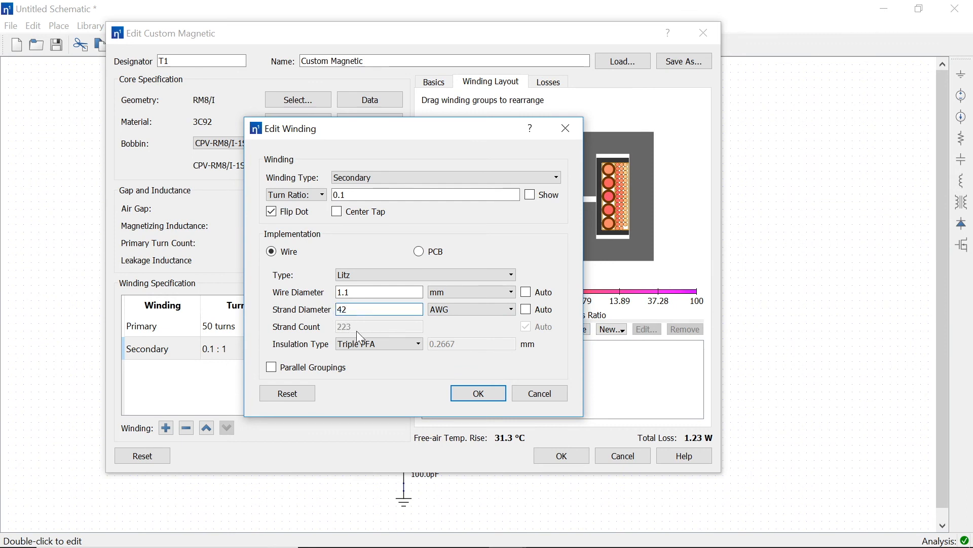
pyautogui.click(479, 394)
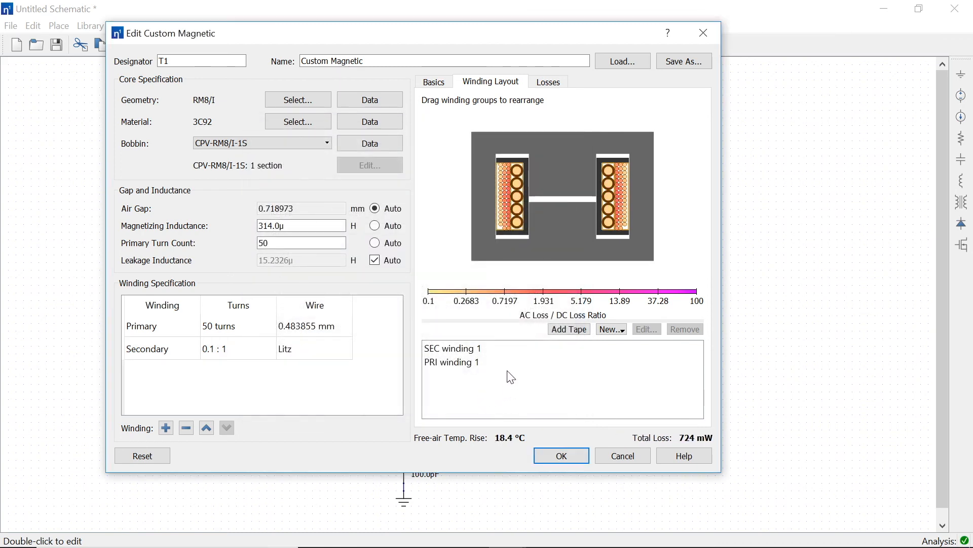
pyautogui.moveTo(524, 193)
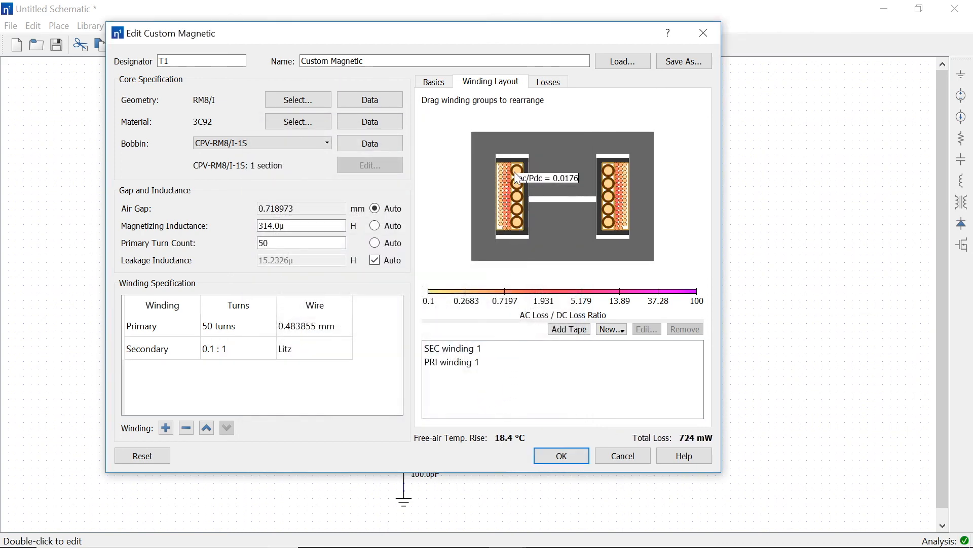
pyautogui.click(548, 83)
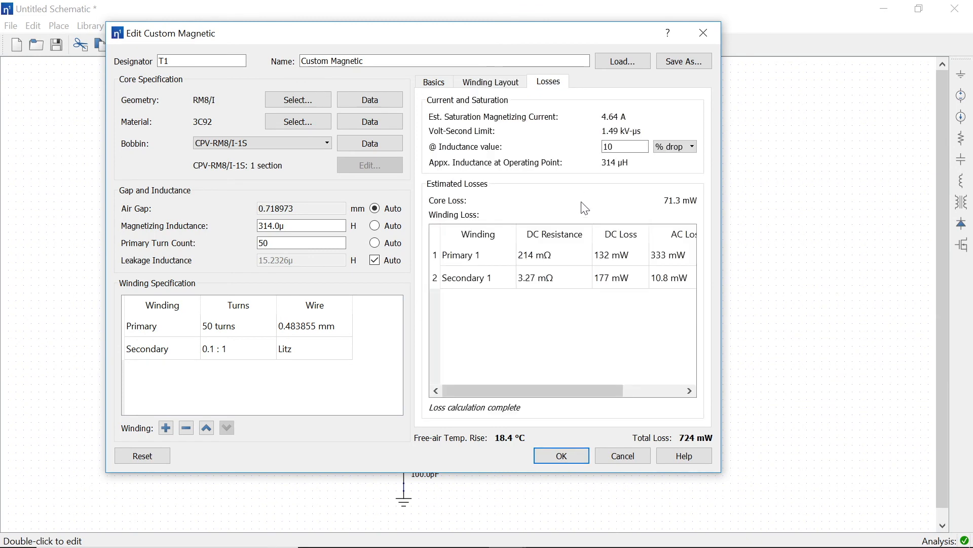
pyautogui.moveTo(724, 475); pyautogui.dragTo(741, 467)
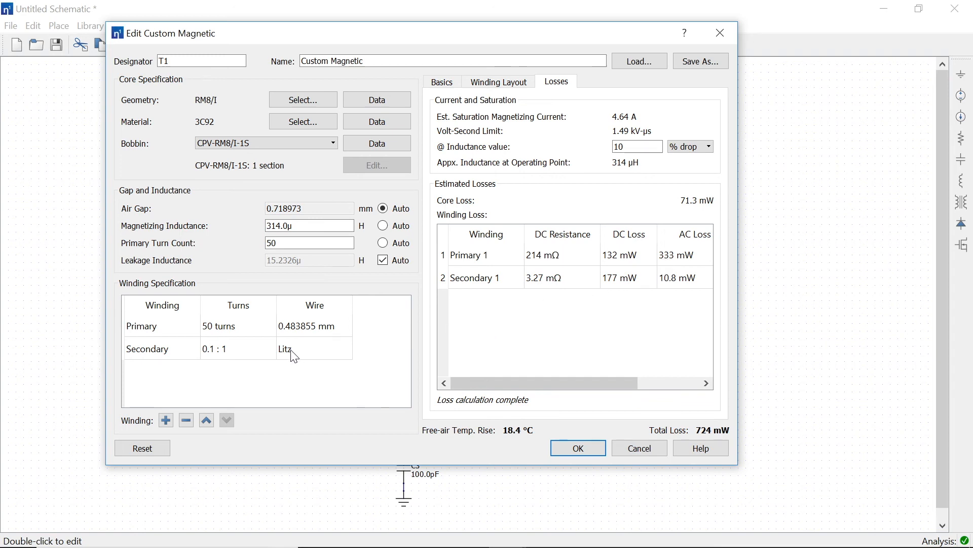
# Add a third winding to T1 as an auxiliary winding of 5 turns with a flipped dot
pyautogui.click(166, 421)
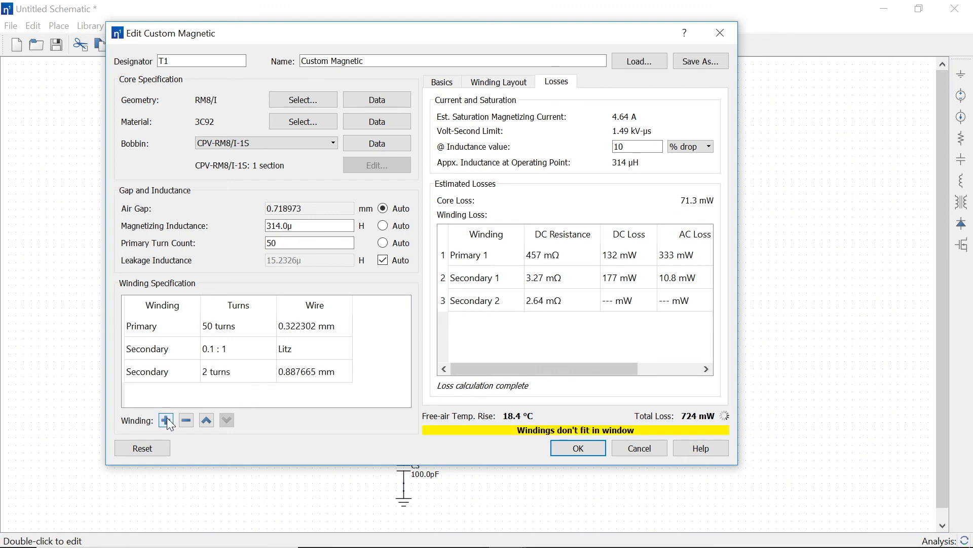
pyautogui.doubleClick(197, 372)
pyautogui.click(383, 173)
pyautogui.click(382, 191)
pyautogui.press('Tab')
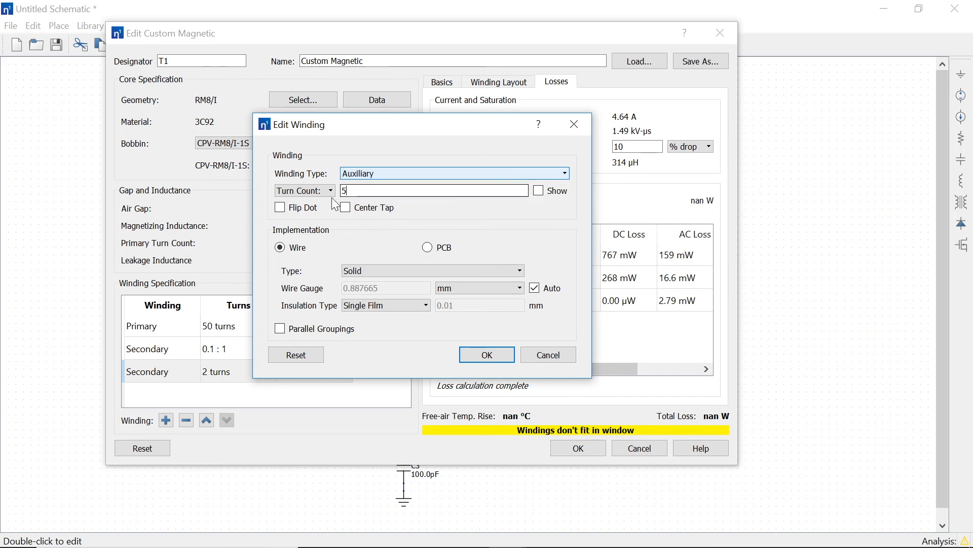
pyautogui.click(279, 207)
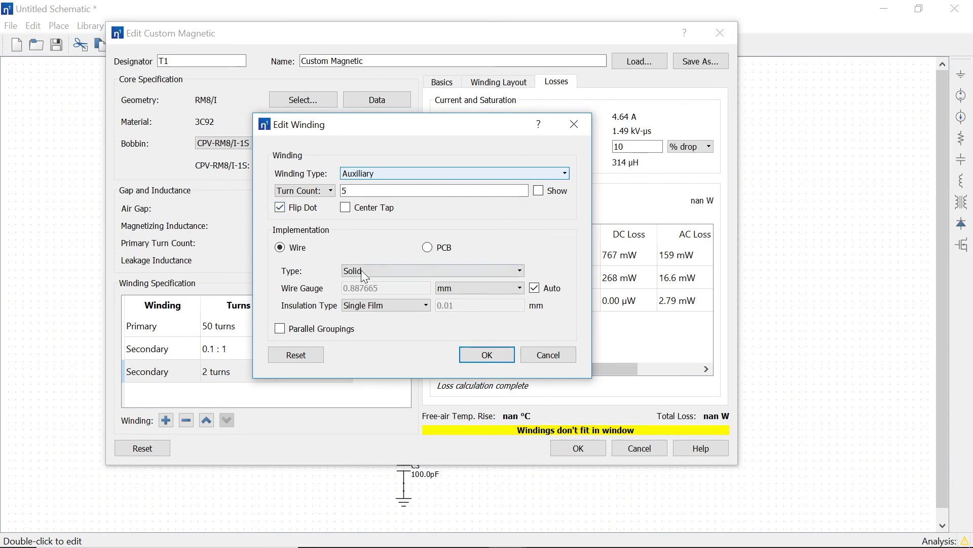
# Set the auxiliary winding's solid wire to a manual gauge of 26 AWG and apply the winding settings
pyautogui.click(534, 288)
pyautogui.click(497, 288)
pyautogui.click(481, 301)
pyautogui.moveTo(385, 288); pyautogui.dragTo(324, 282)
pyautogui.write('26')
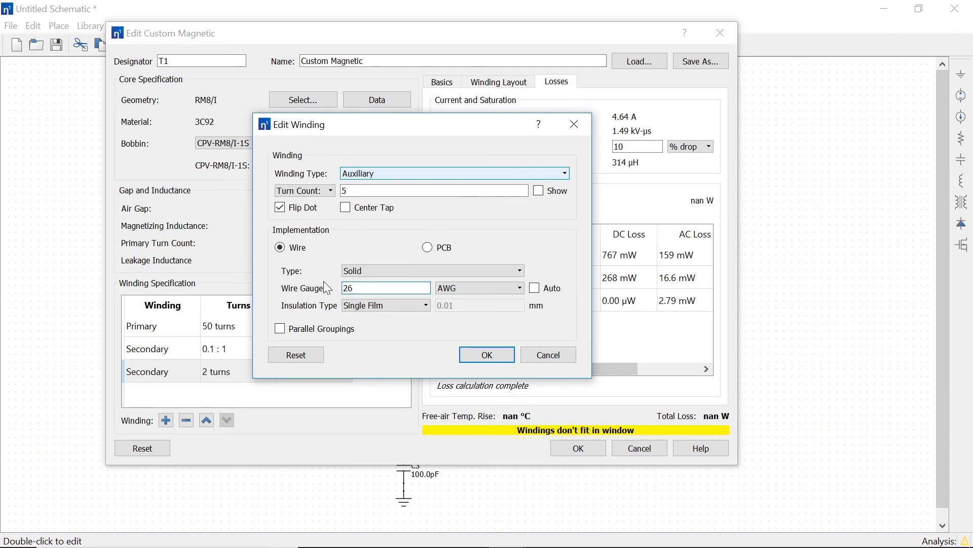
pyautogui.click(500, 354)
# Move the auxiliary winding to the lower end of the bobbin window in T1's winding layout
pyautogui.click(499, 83)
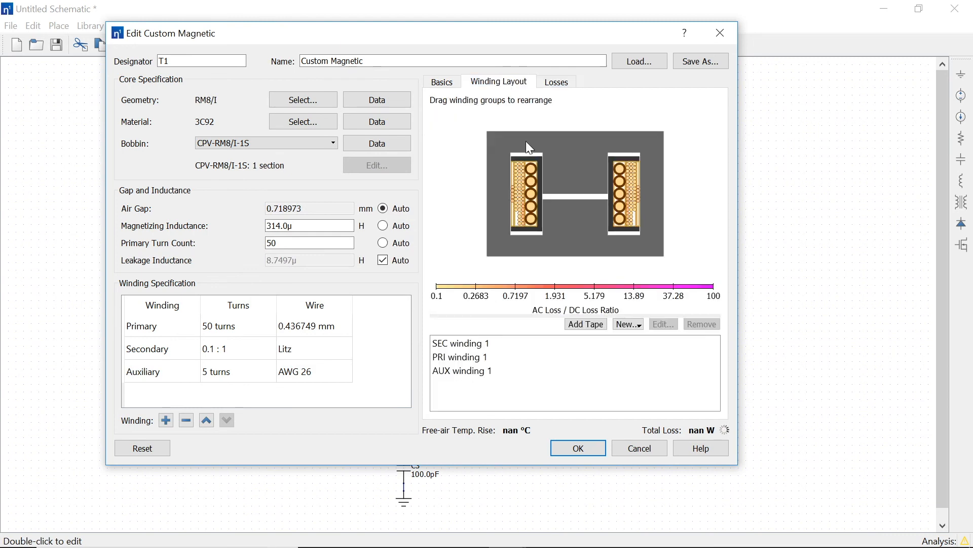
pyautogui.click(516, 205)
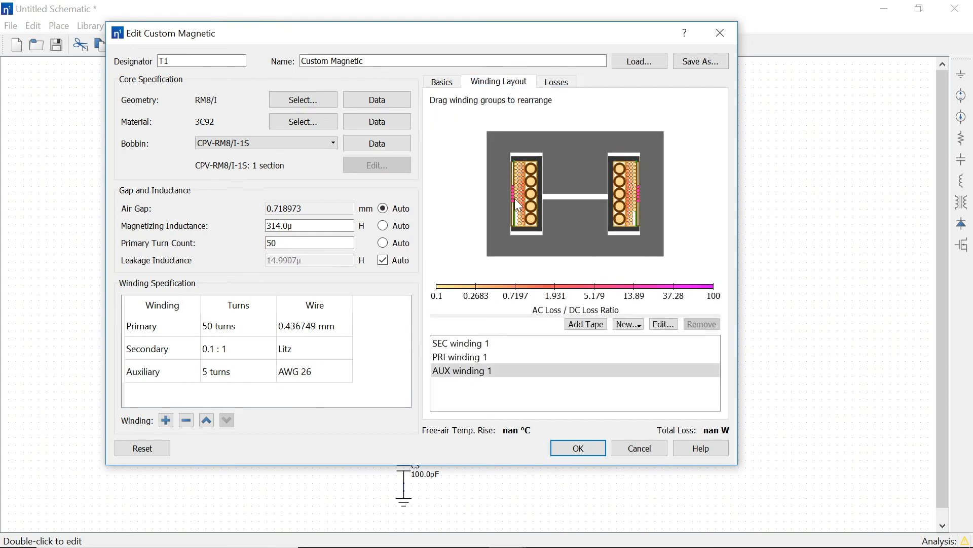
pyautogui.moveTo(531, 226); pyautogui.dragTo(523, 227)
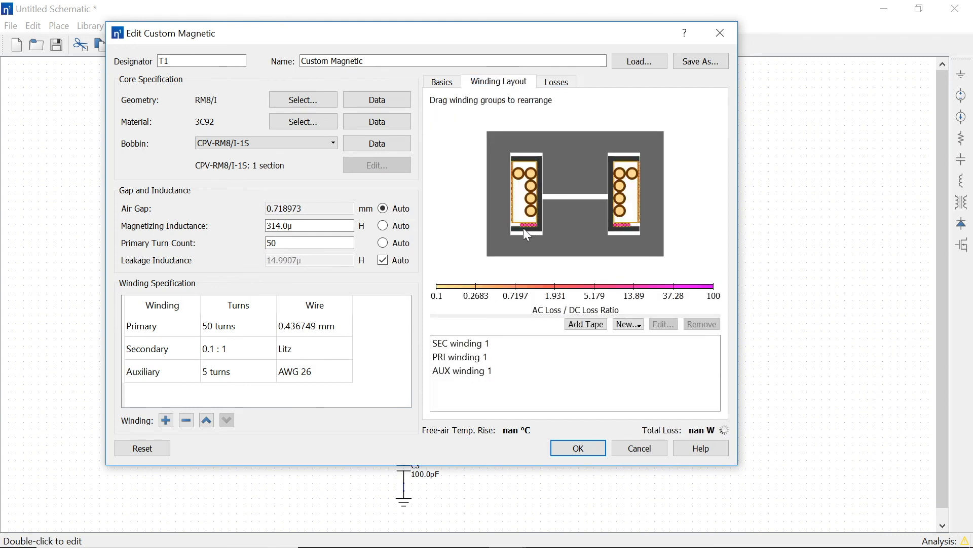
pyautogui.click(522, 199)
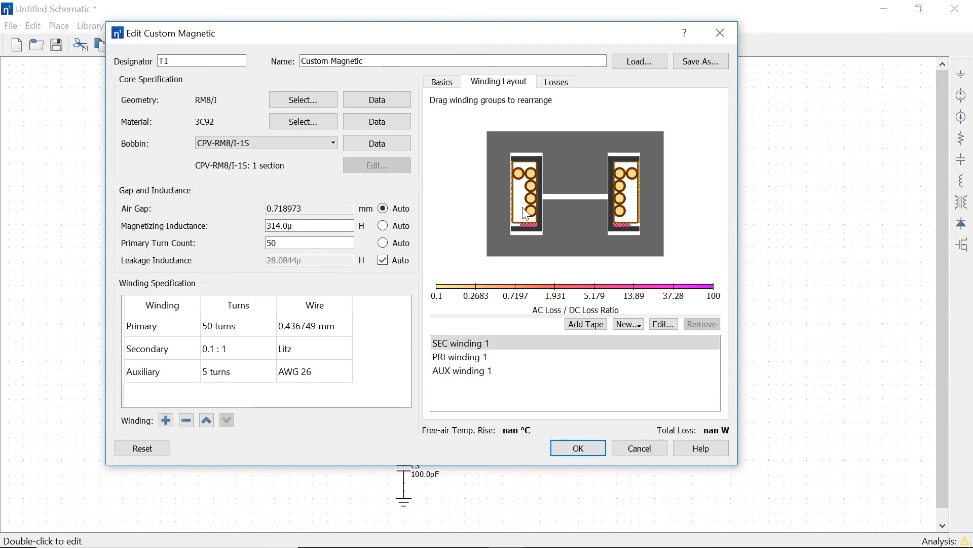
# Reduce the secondary winding's Litz wire gauge to 0.9 mm
pyautogui.doubleClick(315, 341)
pyautogui.moveTo(367, 271); pyautogui.dragTo(337, 267)
pyautogui.write('0.9')
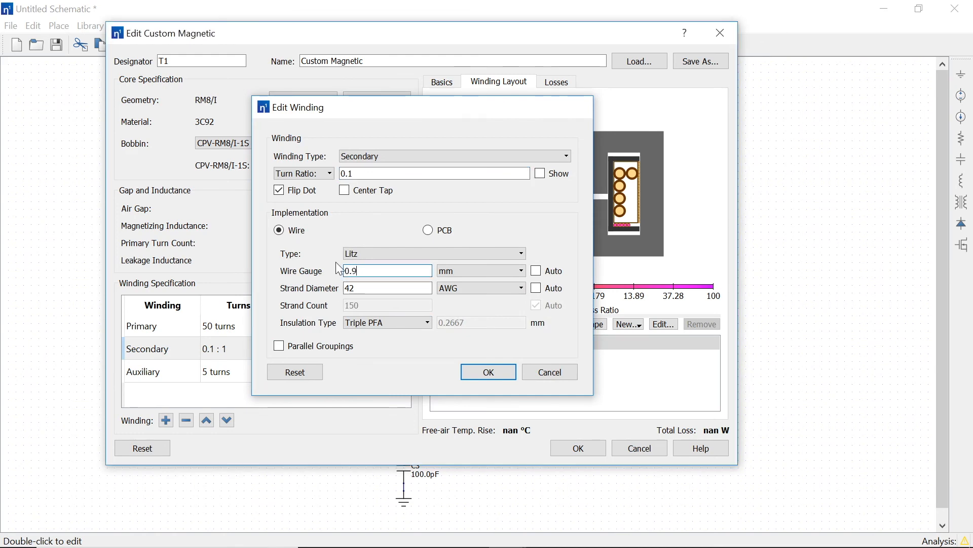
pyautogui.press('Return')
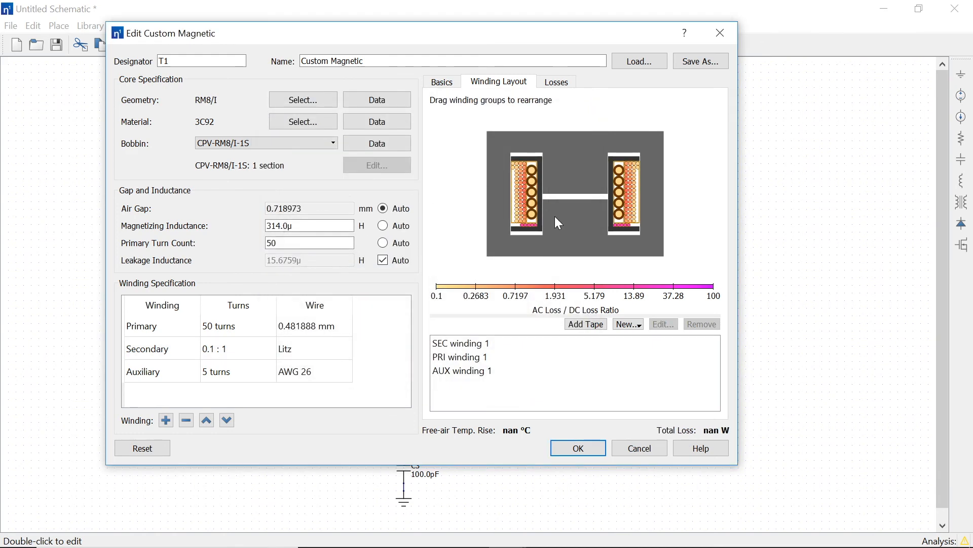
# Accept the T1 changes and reattach the SW and VIN wires to the primary winding's two terminals
pyautogui.click(588, 448)
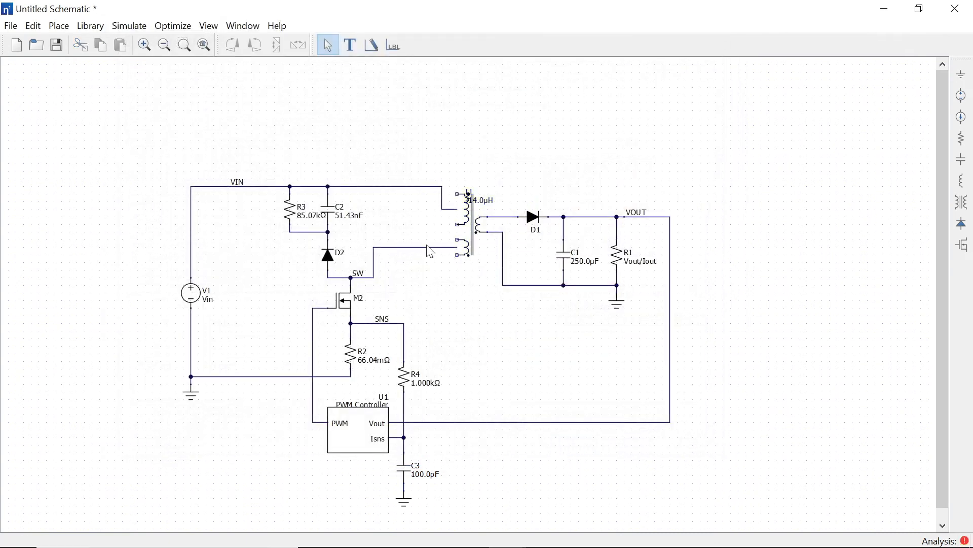
pyautogui.moveTo(429, 247); pyautogui.dragTo(430, 224)
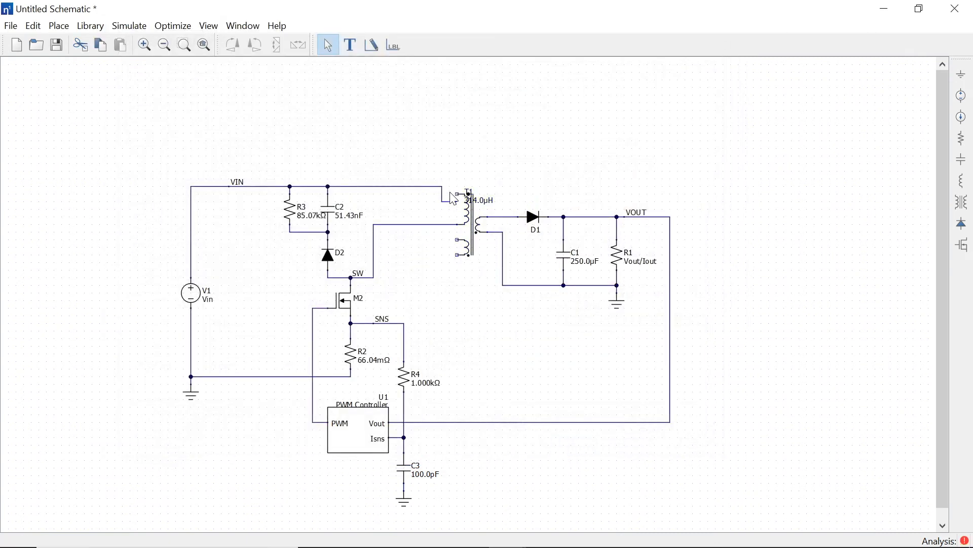
# Place a ground, a 1 µF capacitor, a diode and a 1 kΩ resistor next to T1's auxiliary winding
pyautogui.click(963, 75)
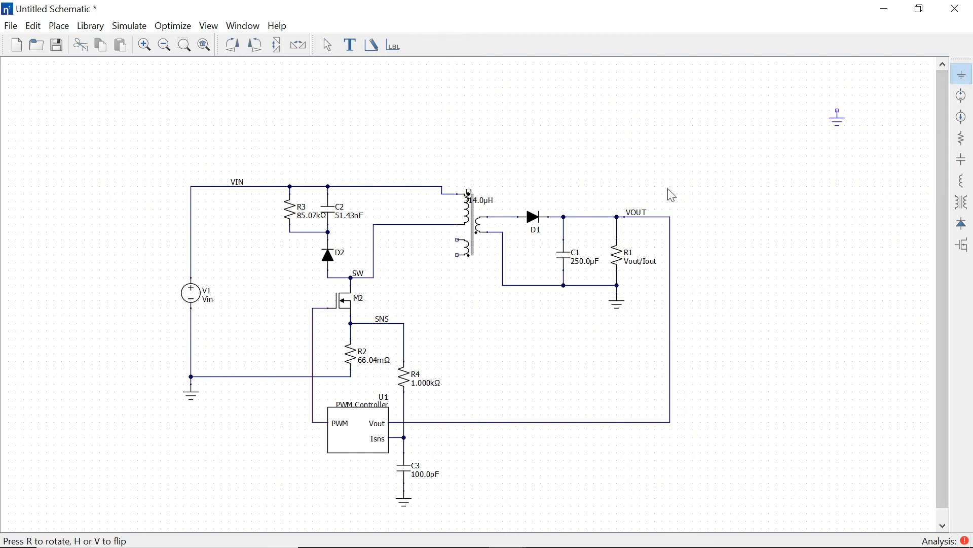
pyautogui.click(451, 314)
pyautogui.click(963, 159)
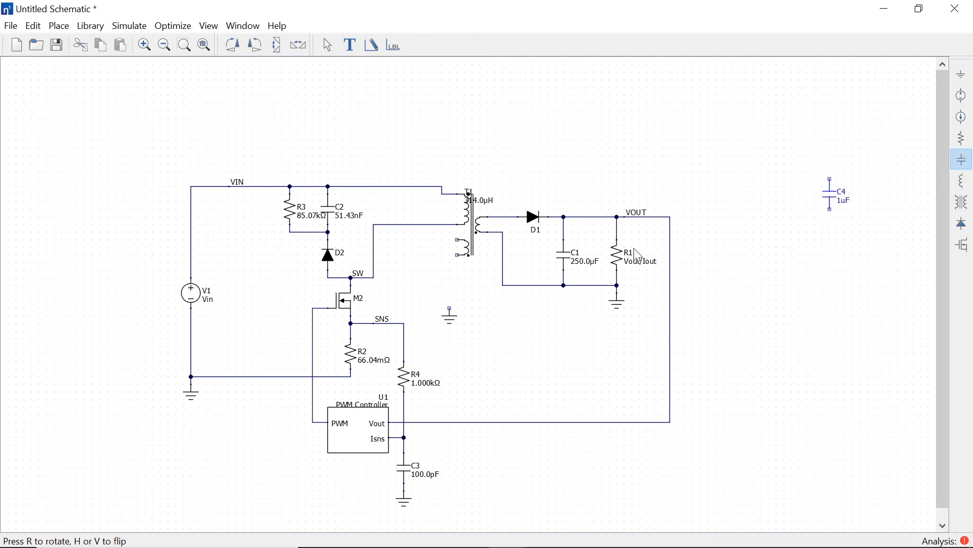
pyautogui.click(431, 282)
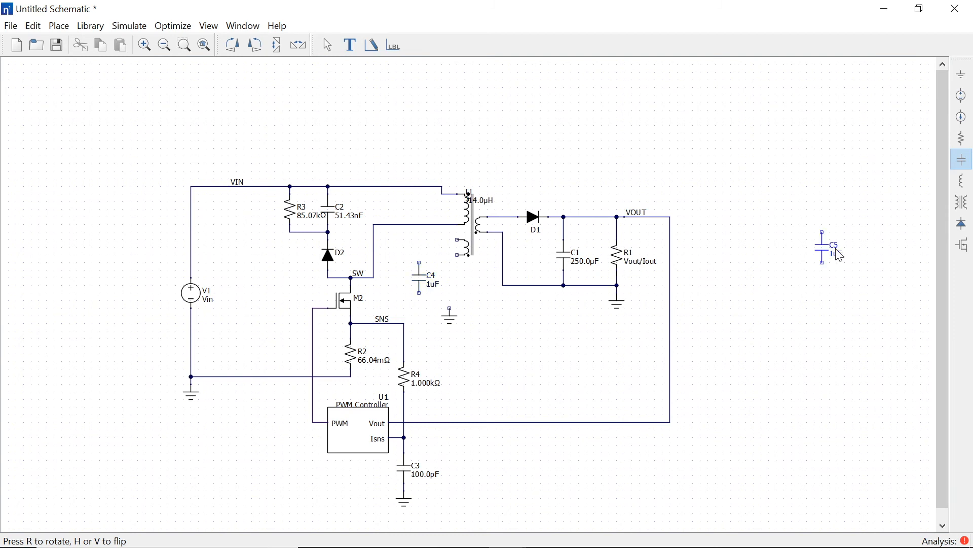
pyautogui.click(963, 223)
pyautogui.click(434, 238)
pyautogui.press('Escape')
pyautogui.moveTo(419, 277); pyautogui.dragTo(407, 263)
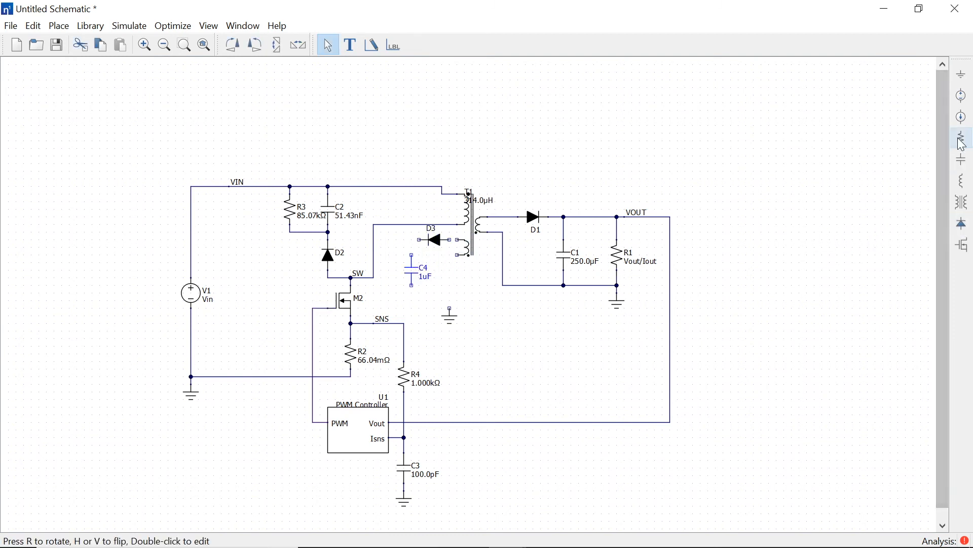
pyautogui.click(963, 144)
pyautogui.click(381, 271)
pyautogui.press('Escape')
# Wire the auxiliary winding through diode D3 to capacitor C4 and resistor R5 in parallel, with their common return grounded
pyautogui.press('w')
pyautogui.click(382, 255)
pyautogui.click(418, 240)
pyautogui.click(411, 240)
pyautogui.click(411, 254)
pyautogui.click(381, 285)
pyautogui.click(448, 300)
pyautogui.click(456, 256)
pyautogui.click(456, 240)
pyautogui.click(452, 240)
pyautogui.click(412, 284)
pyautogui.click(411, 302)
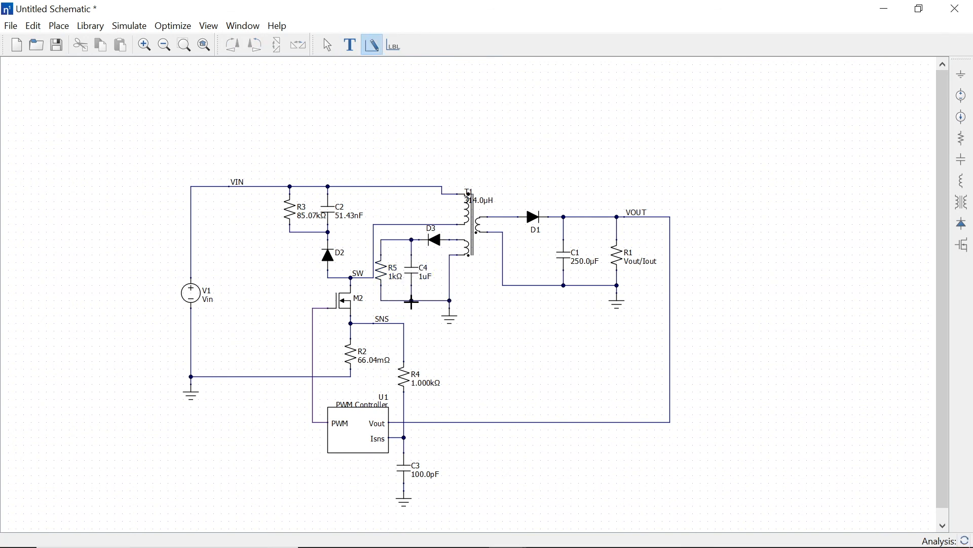
pyautogui.press('Escape')
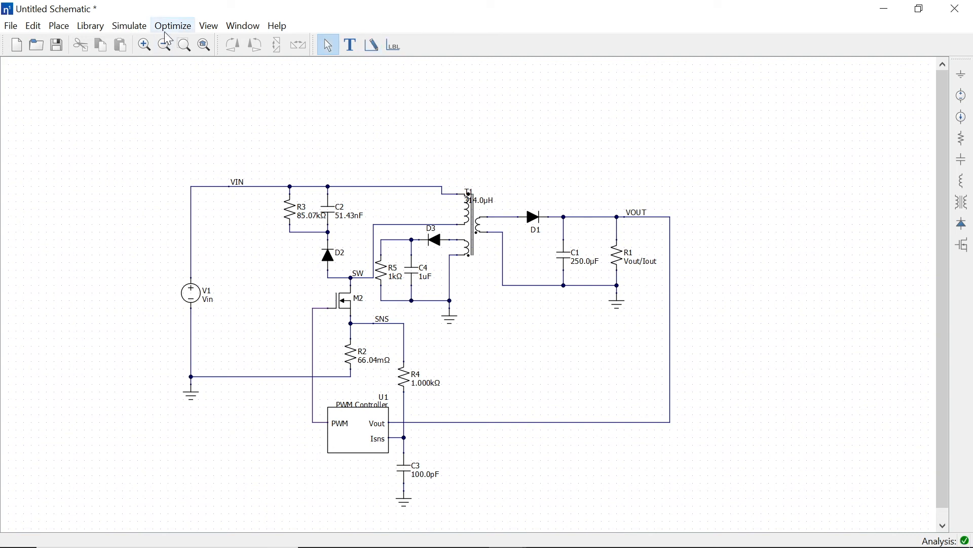
# Run a transient simulation and add the auxiliary output voltage at the D3–R5 node to the VOUT plot
pyautogui.click(130, 26)
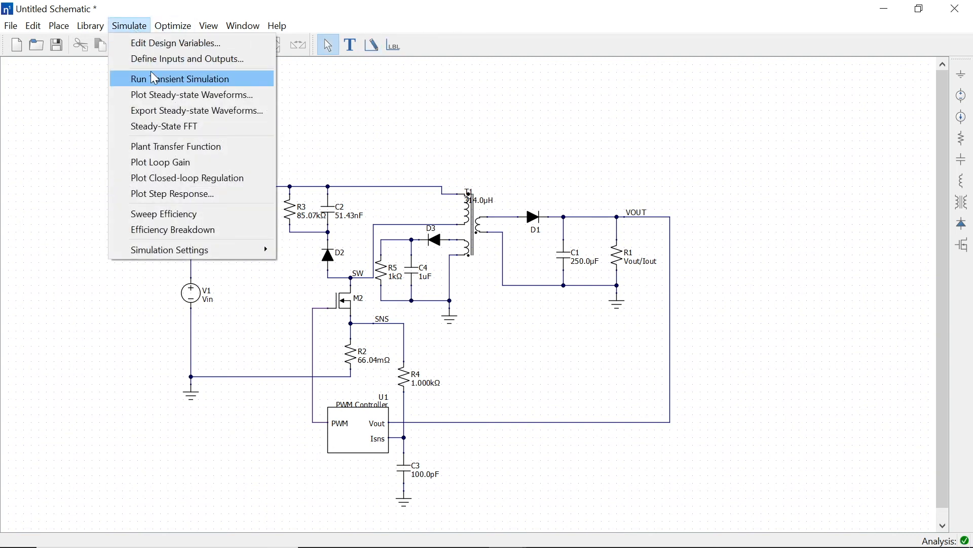
pyautogui.click(126, 78)
pyautogui.moveTo(200, 20); pyautogui.dragTo(580, 22)
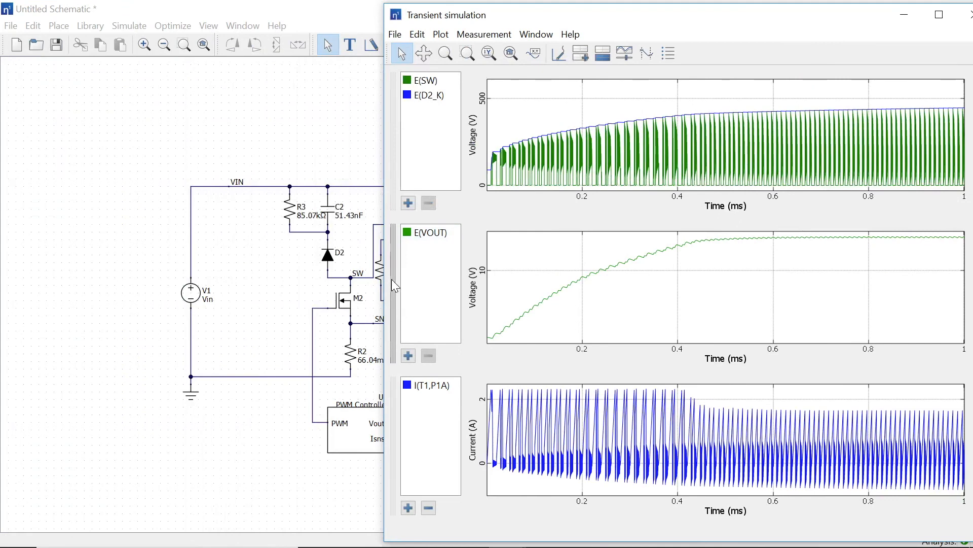
pyautogui.click(561, 53)
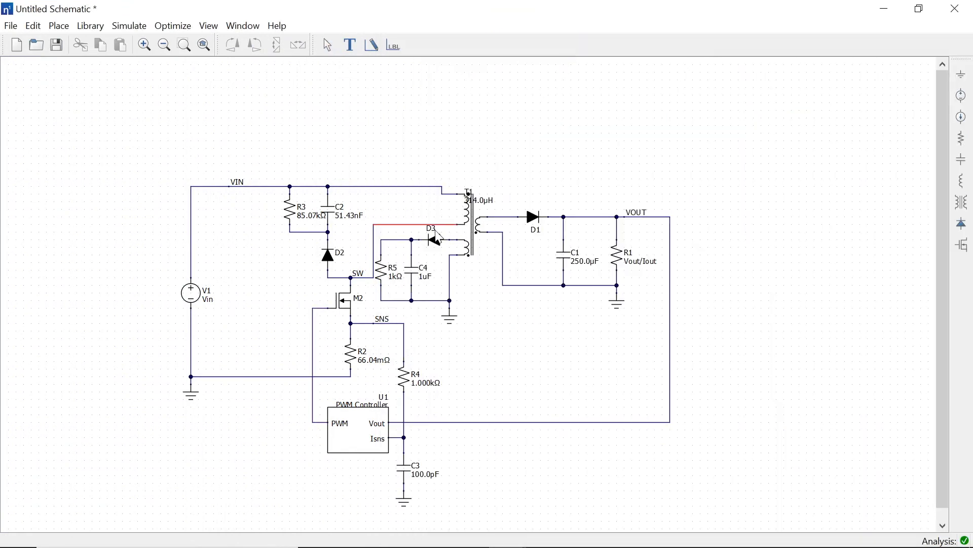
pyautogui.click(405, 240)
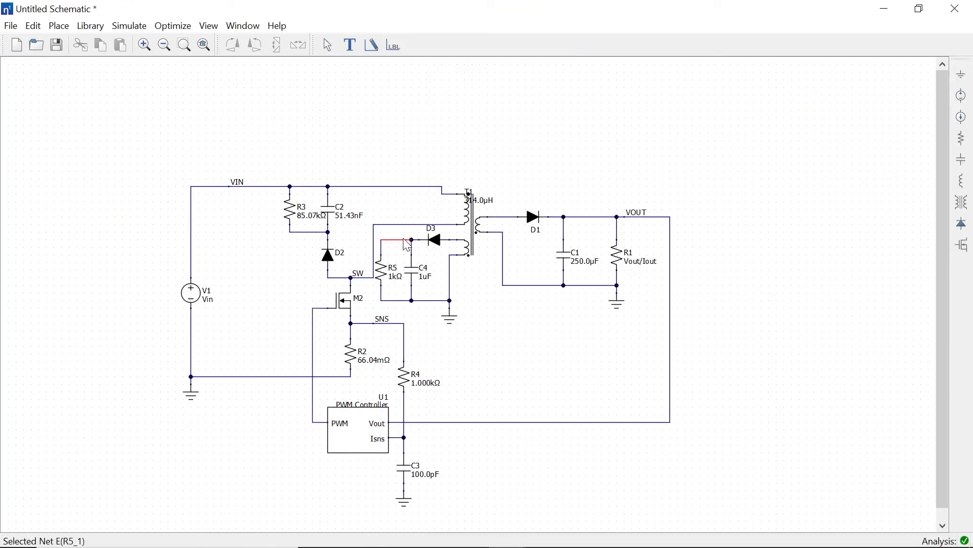
pyautogui.press('Escape')
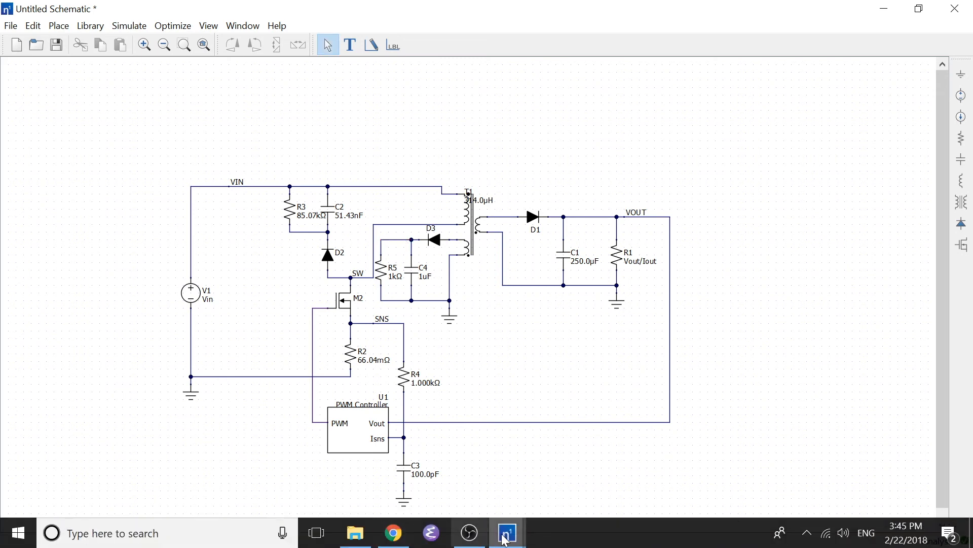
pyautogui.moveTo(522, 515)
pyautogui.click(672, 471)
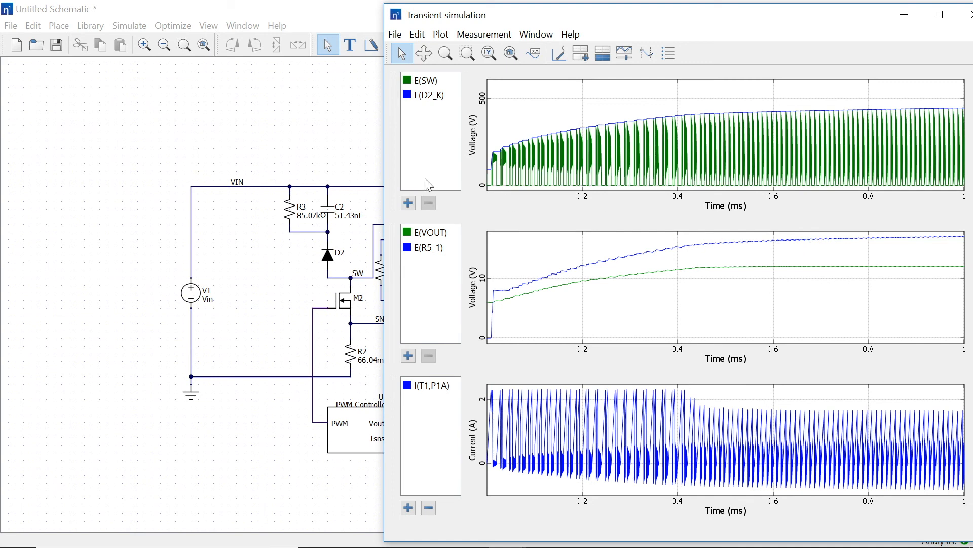
# Run an efficiency breakdown of the converter and examine the individual loss components of transformer T1
pyautogui.click(349, 161)
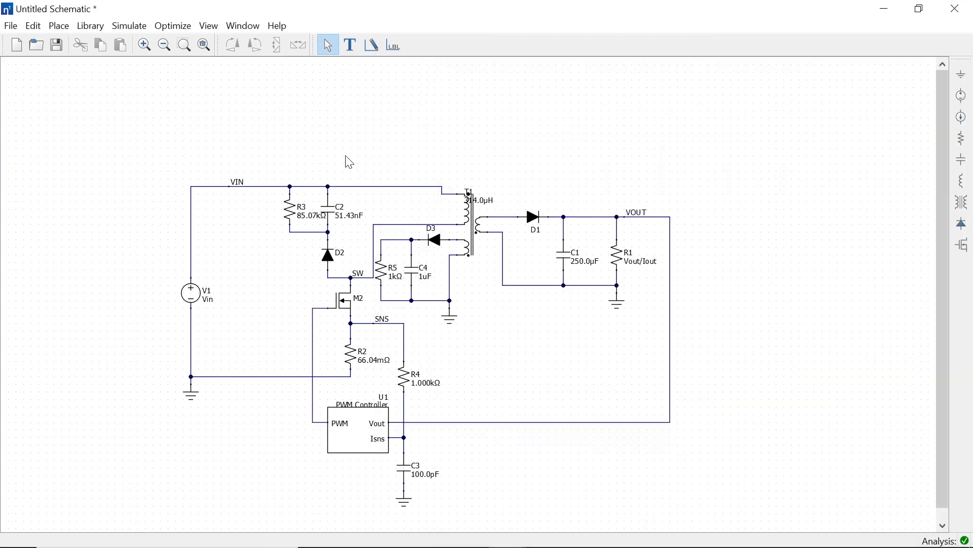
pyautogui.click(130, 26)
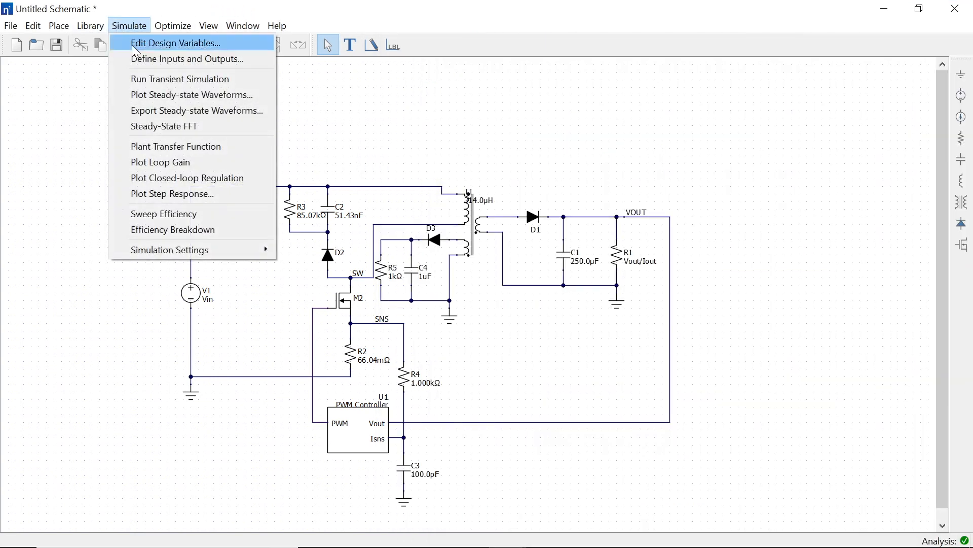
pyautogui.click(191, 229)
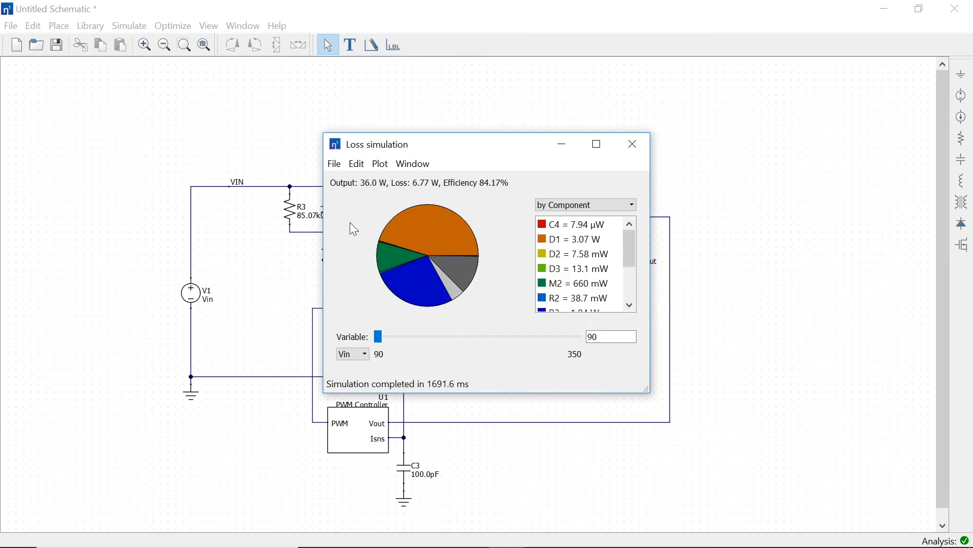
pyautogui.moveTo(632, 265); pyautogui.dragTo(634, 299)
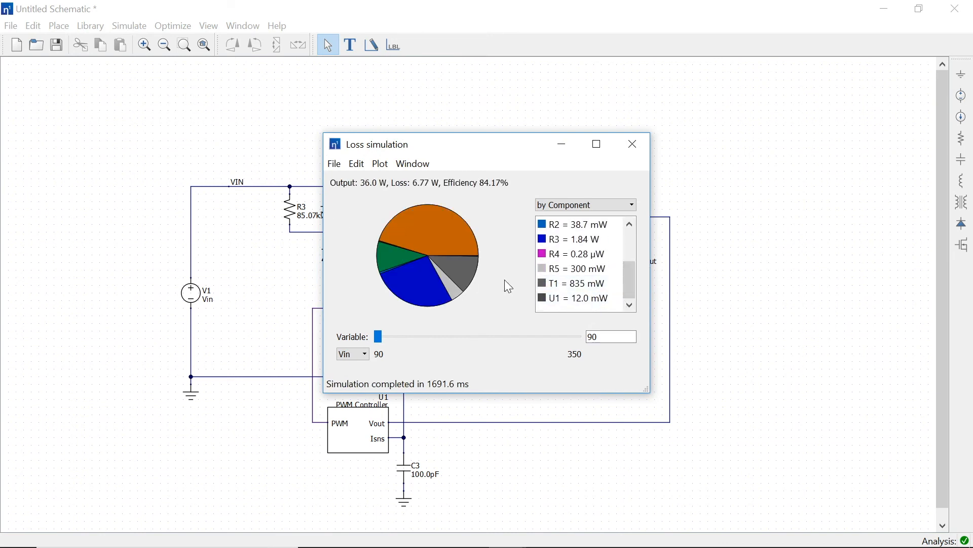
pyautogui.moveTo(564, 290)
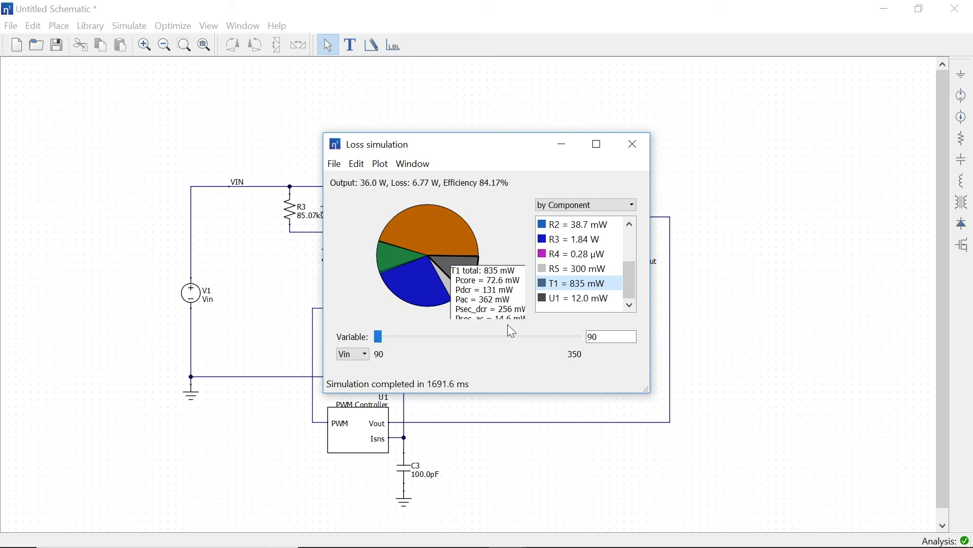
# Enlarge the loss breakdown, raise Vin above 90 V, and switch the adjustable variable to Iout
pyautogui.moveTo(647, 392); pyautogui.dragTo(728, 434)
pyautogui.moveTo(380, 377); pyautogui.dragTo(469, 382)
pyautogui.click(353, 415)
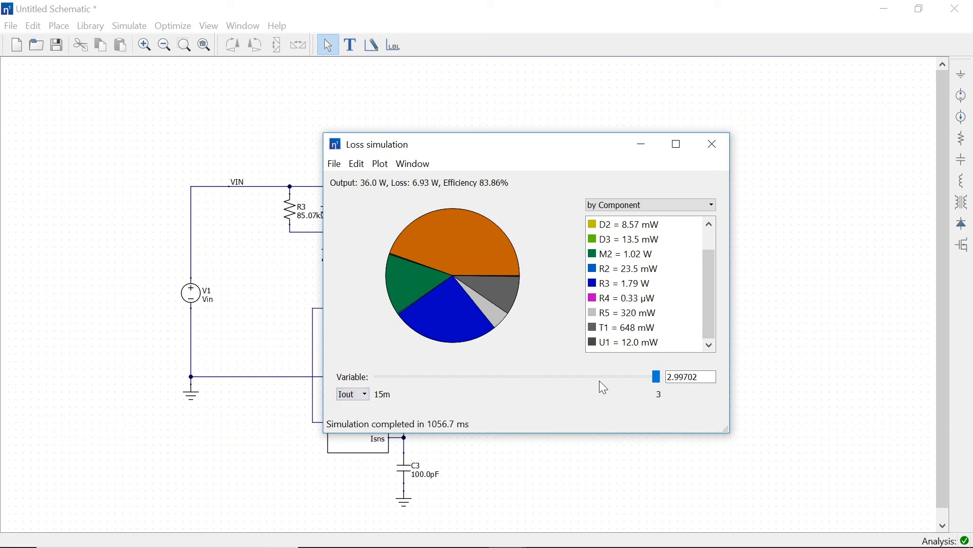
# Examine T1's losses with Iout lowered to about 0.94 A and close the loss breakdown, discarding the changed variables
pyautogui.moveTo(654, 380); pyautogui.dragTo(462, 381)
pyautogui.moveTo(499, 291)
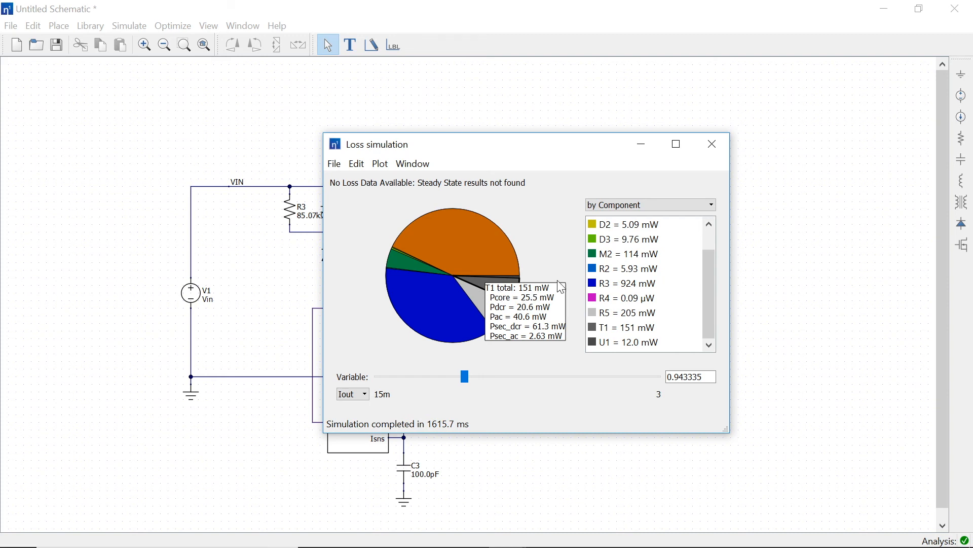
pyautogui.click(722, 155)
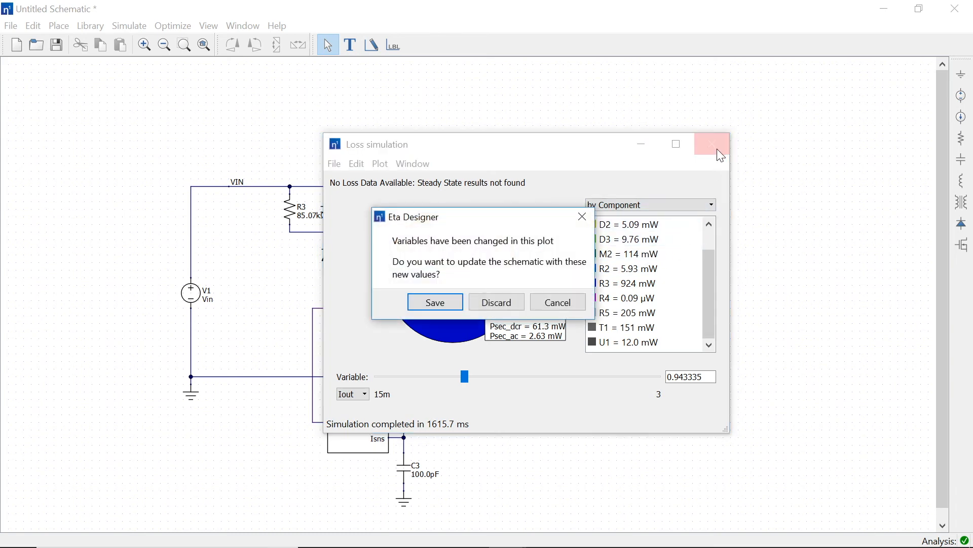
pyautogui.click(499, 304)
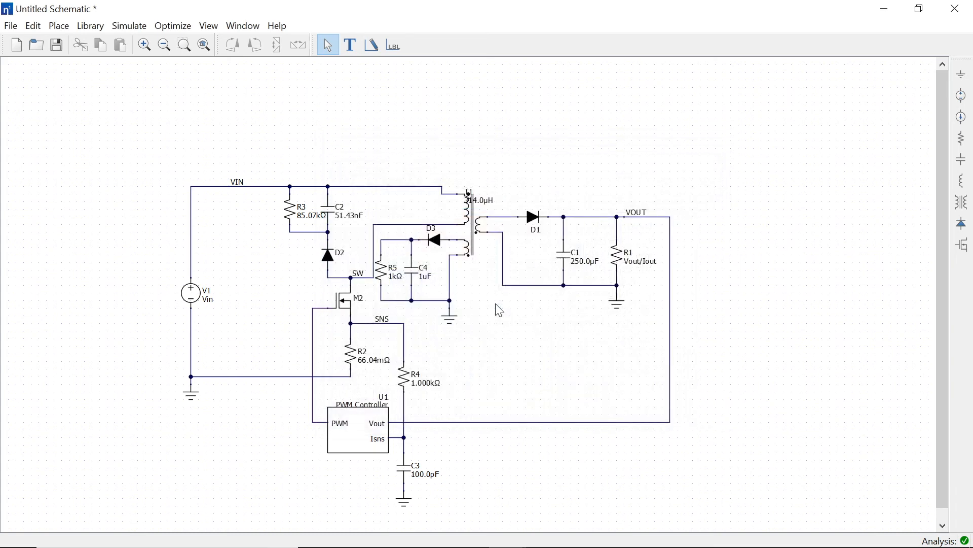